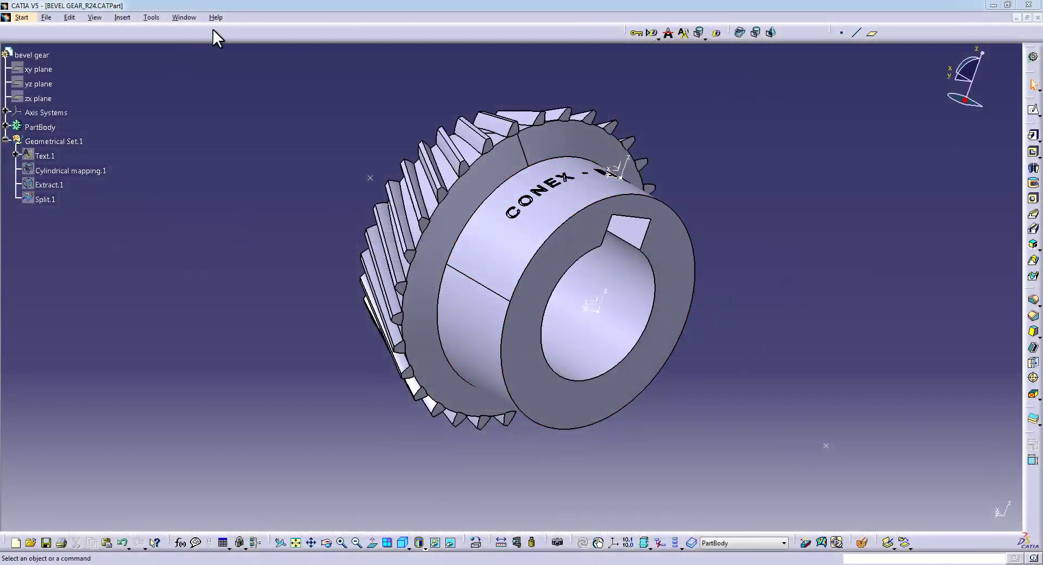
Check the CATIA version details, then open BEVEL GEAR.CATPart from Explorer's thumbnails
{"action": "left_click", "coordinate": [212, 18]}
{"action": "left_click", "coordinate": [247, 106]}
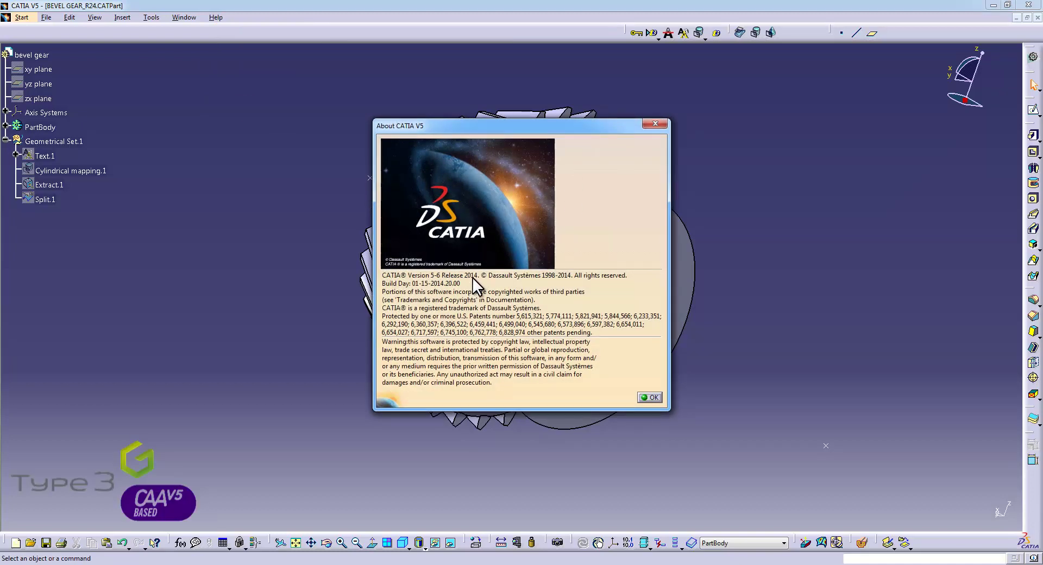
{"action": "left_click", "coordinate": [660, 399]}
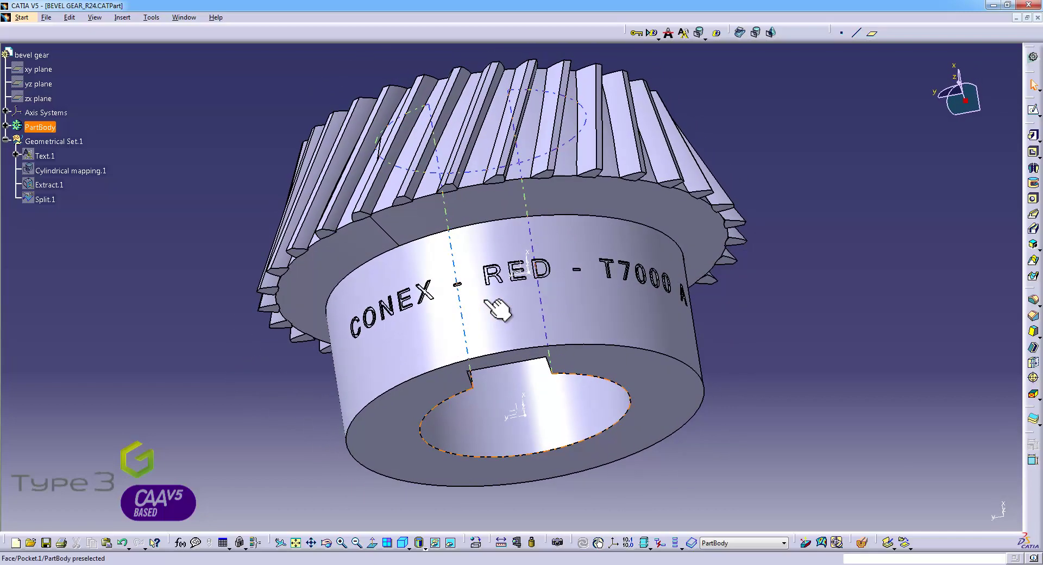
{"action": "left_click", "coordinate": [46, 17]}
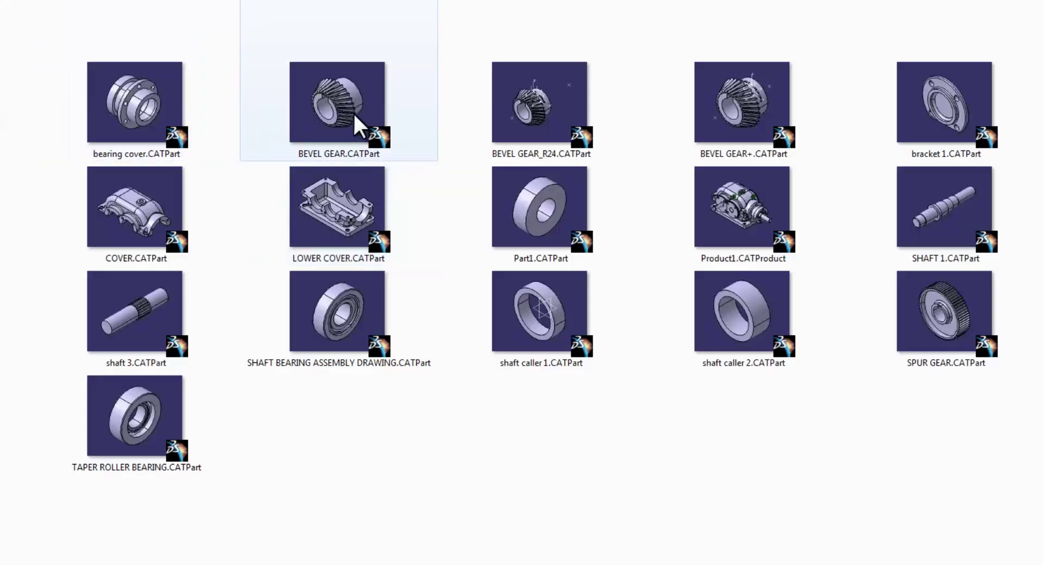
{"action": "double_click", "coordinate": [370, 110]}
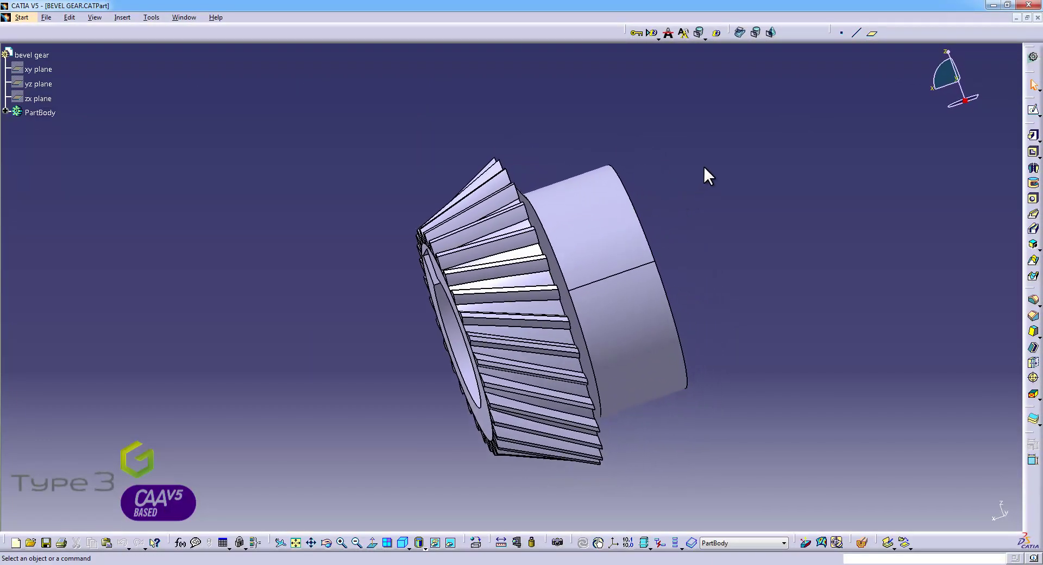
Create two reference points by coordinates
{"action": "left_click", "coordinate": [842, 34]}
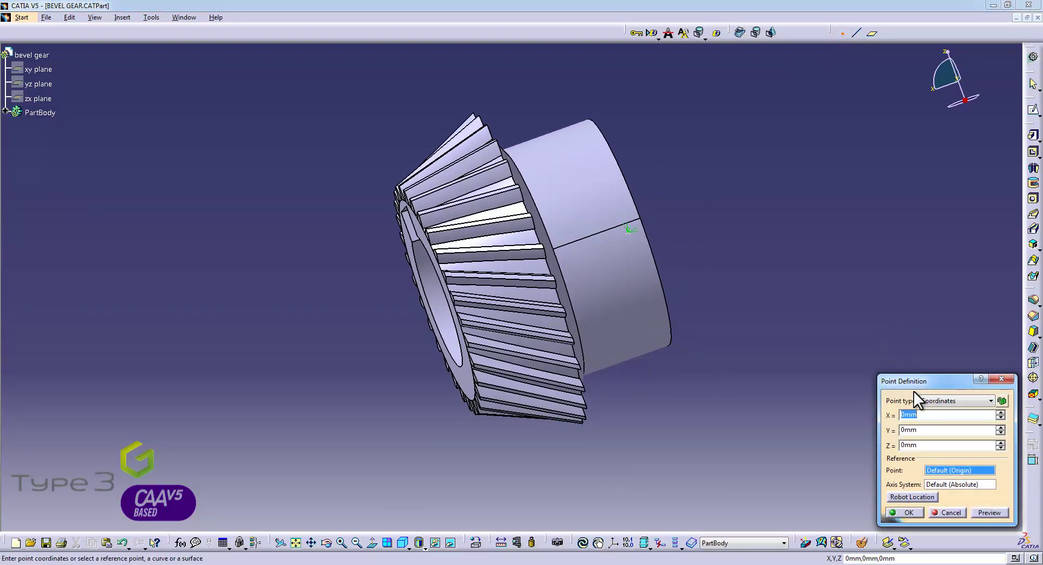
{"action": "key", "text": "Escape"}
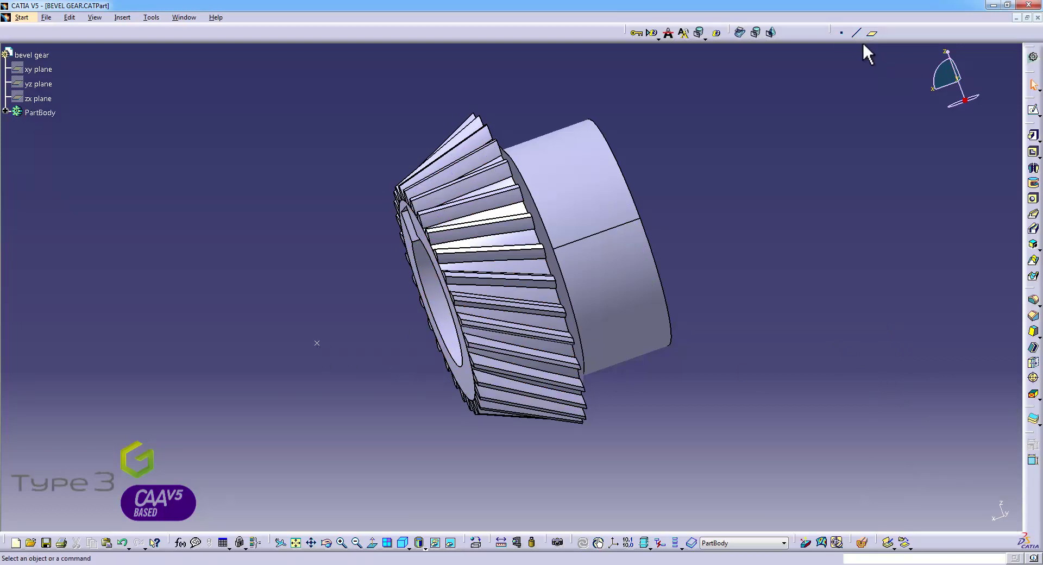
{"action": "left_click", "coordinate": [840, 32]}
{"action": "type", "text": "-10"}
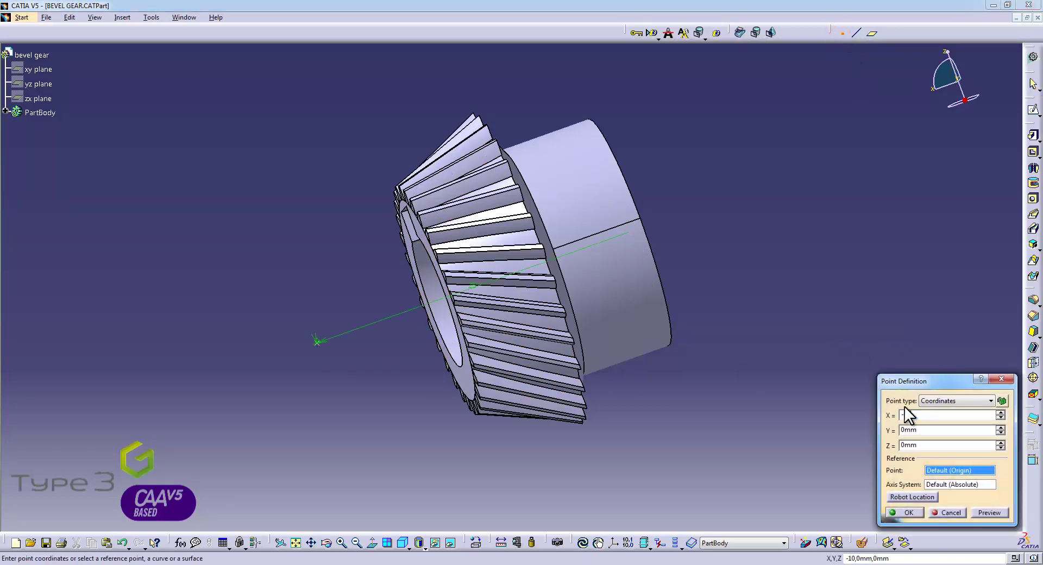
{"action": "key", "text": "Return"}
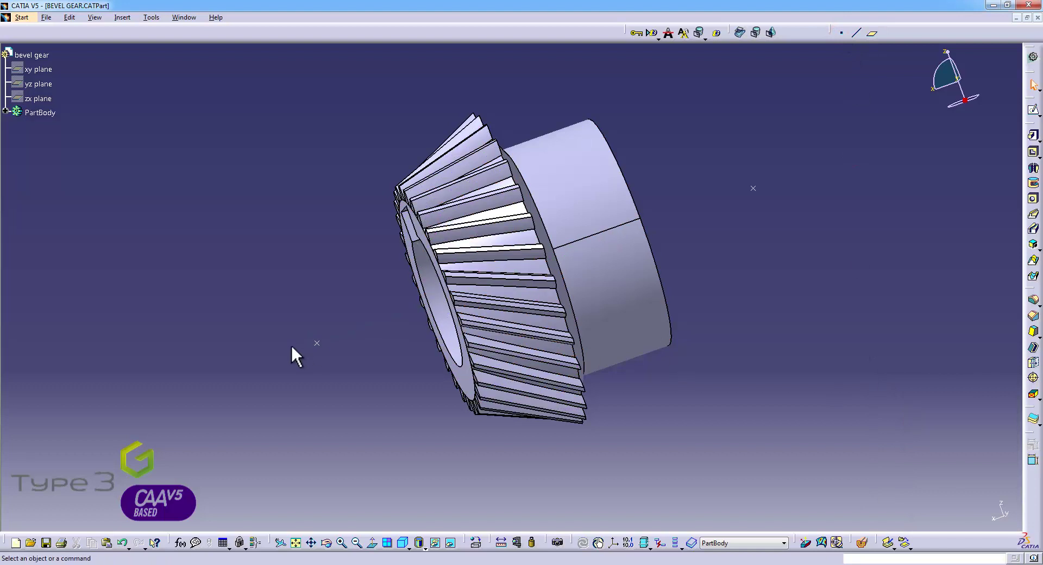
{"action": "left_click", "coordinate": [753, 187]}
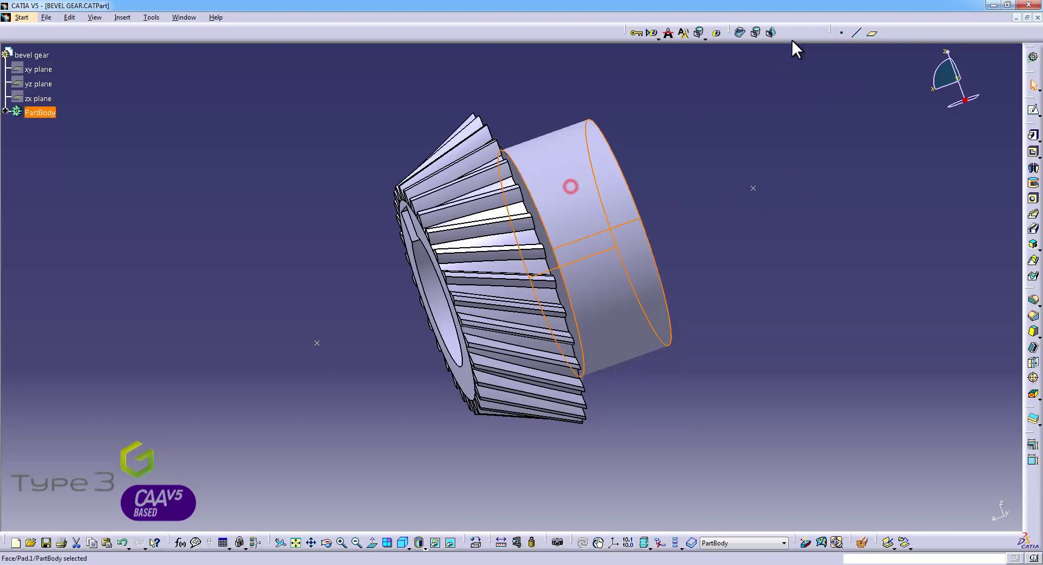
Start a point on the hub's cylindrical face with a set distance
{"action": "left_click", "coordinate": [839, 33]}
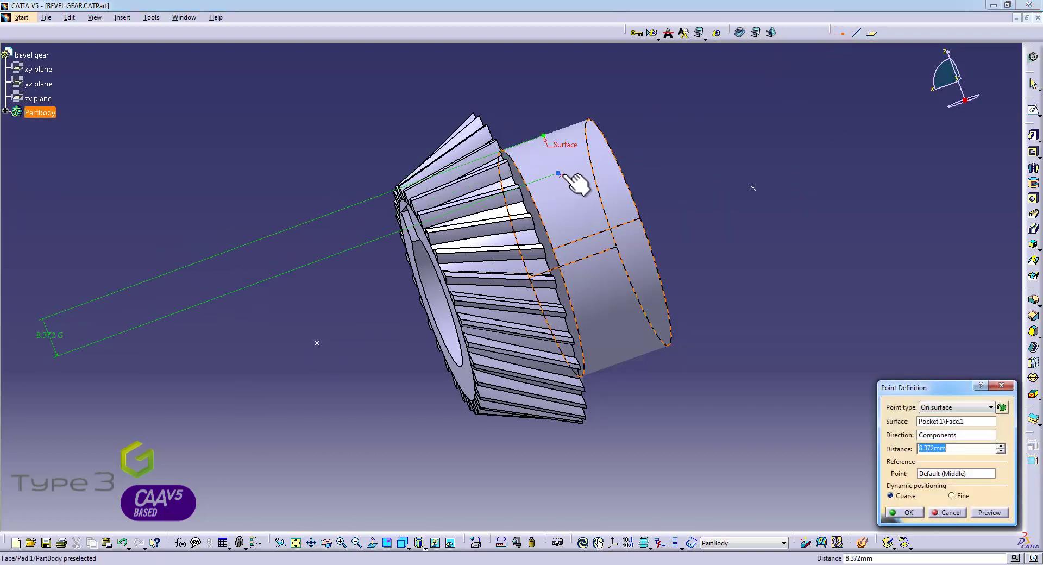
{"action": "type", "text": "8.65"}
{"action": "left_click", "coordinate": [955, 449]}
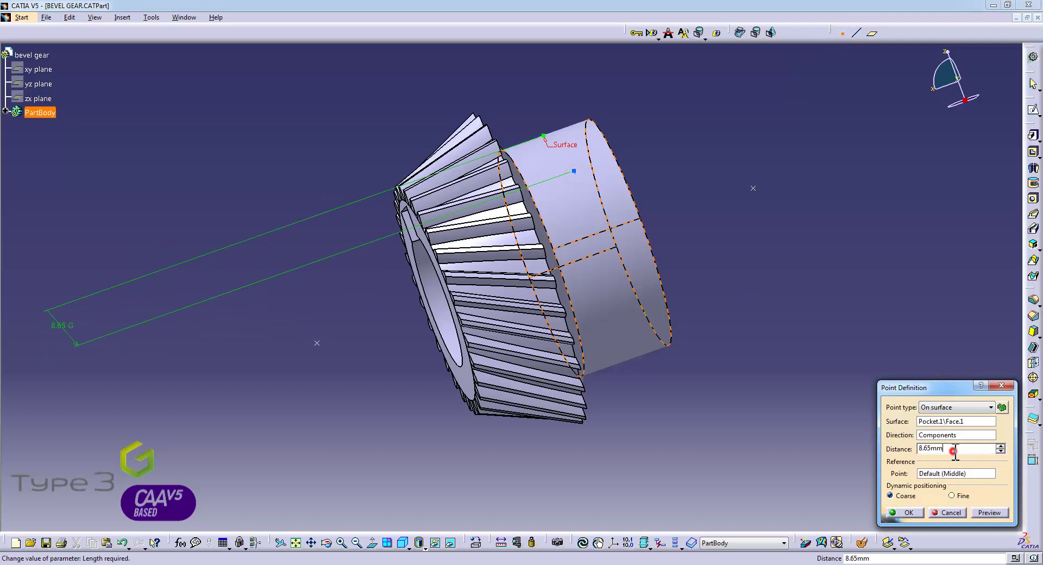
{"action": "double_click", "coordinate": [955, 448]}
{"action": "type", "text": "8"}
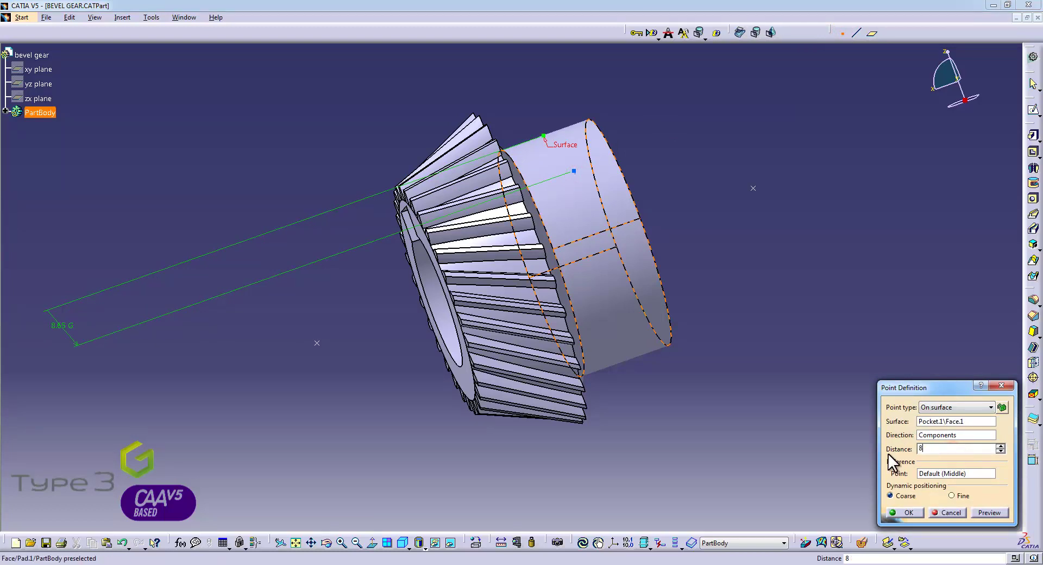
{"action": "key", "text": "Return"}
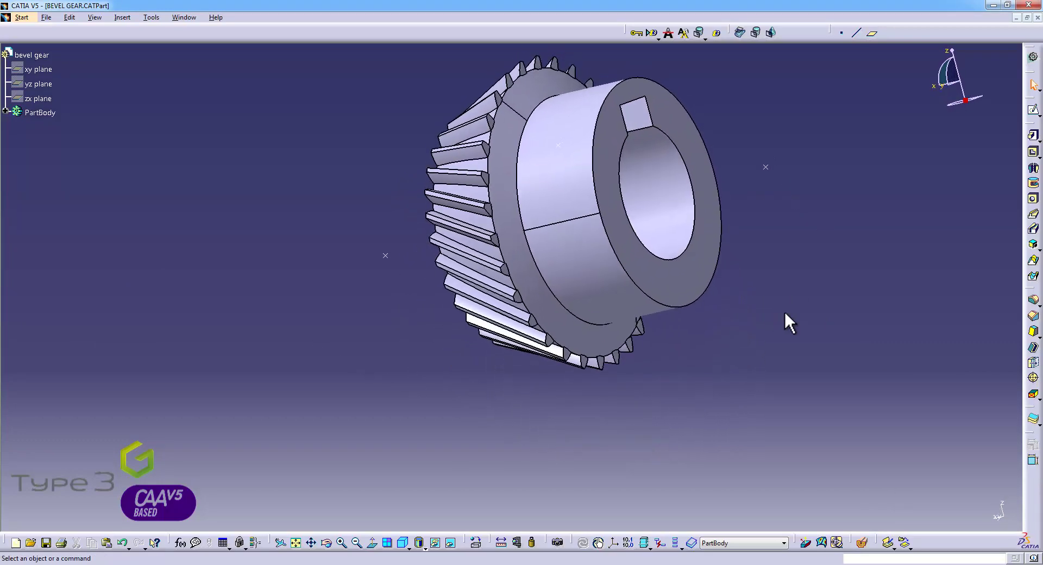
Create a default axis system at the gear centre and another with origin Point.3
{"action": "left_click", "coordinate": [613, 542]}
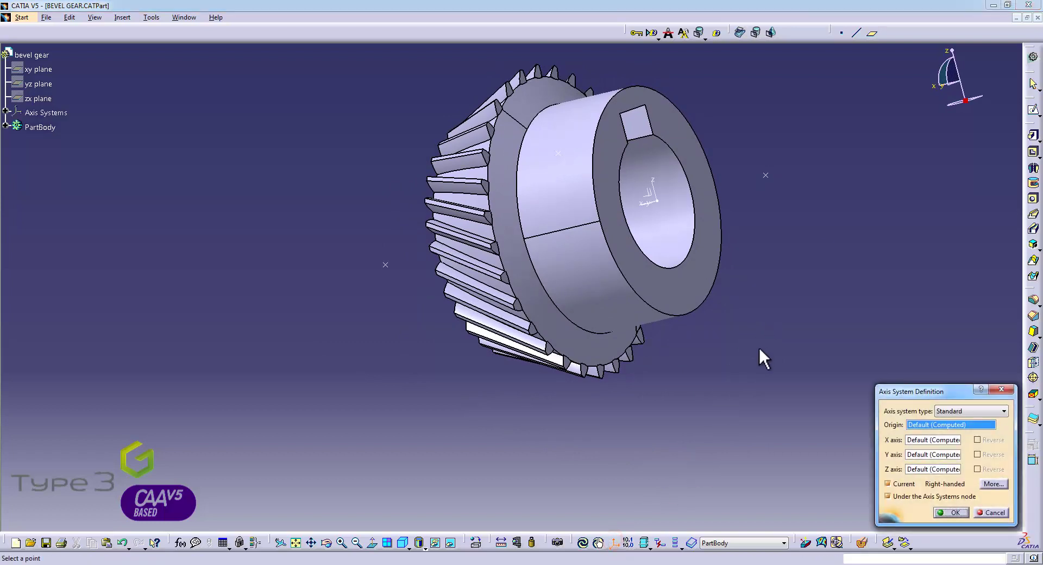
{"action": "left_click", "coordinate": [954, 513]}
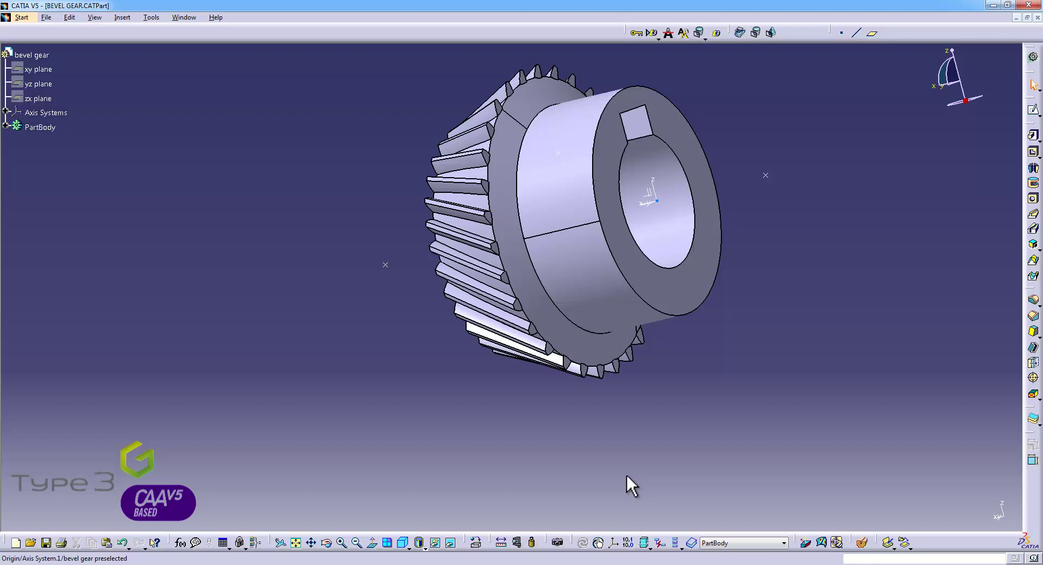
{"action": "left_click", "coordinate": [613, 542]}
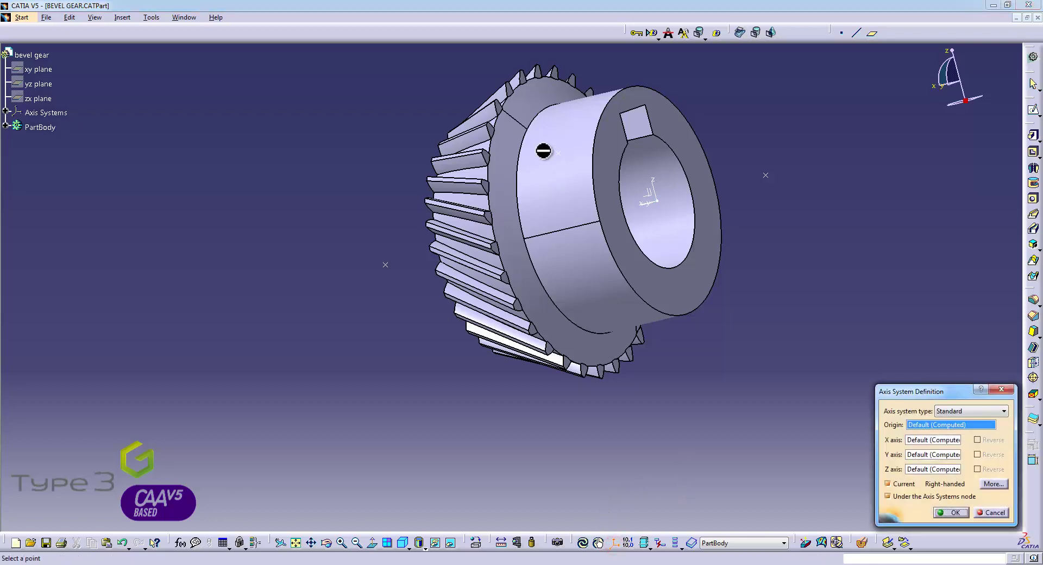
{"action": "left_click", "coordinate": [559, 154]}
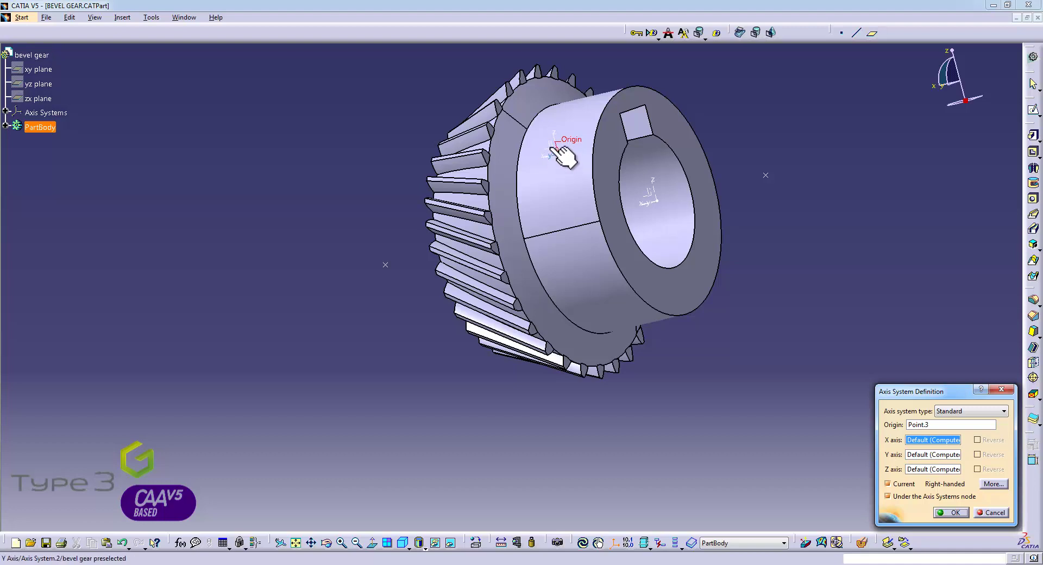
{"action": "left_click", "coordinate": [954, 513]}
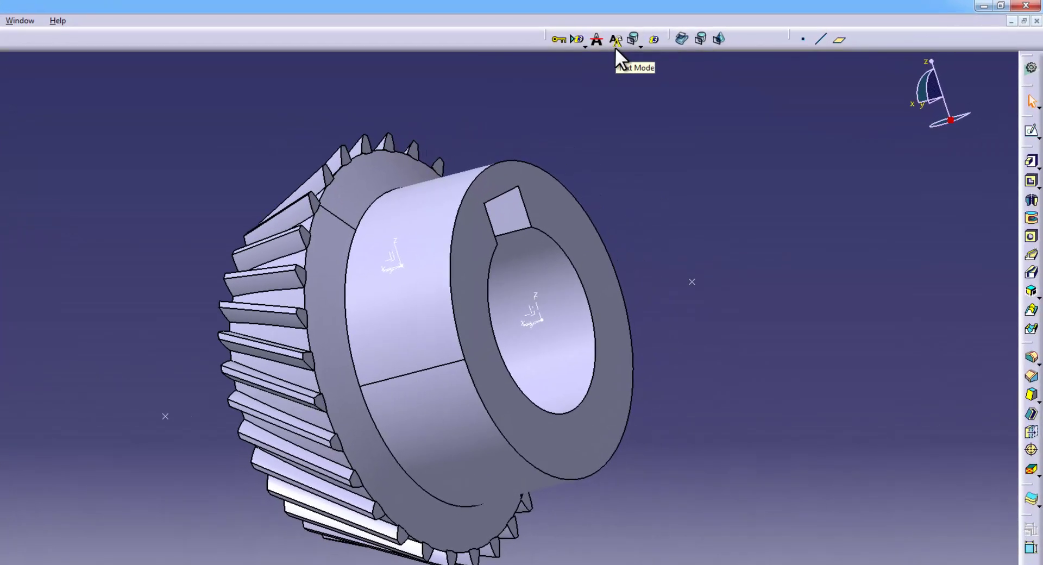
Preview Type3 text 'CONEX BLUE - T 7000 B' in Shruti Bold on xy plane at the origin
{"action": "left_click", "coordinate": [615, 47]}
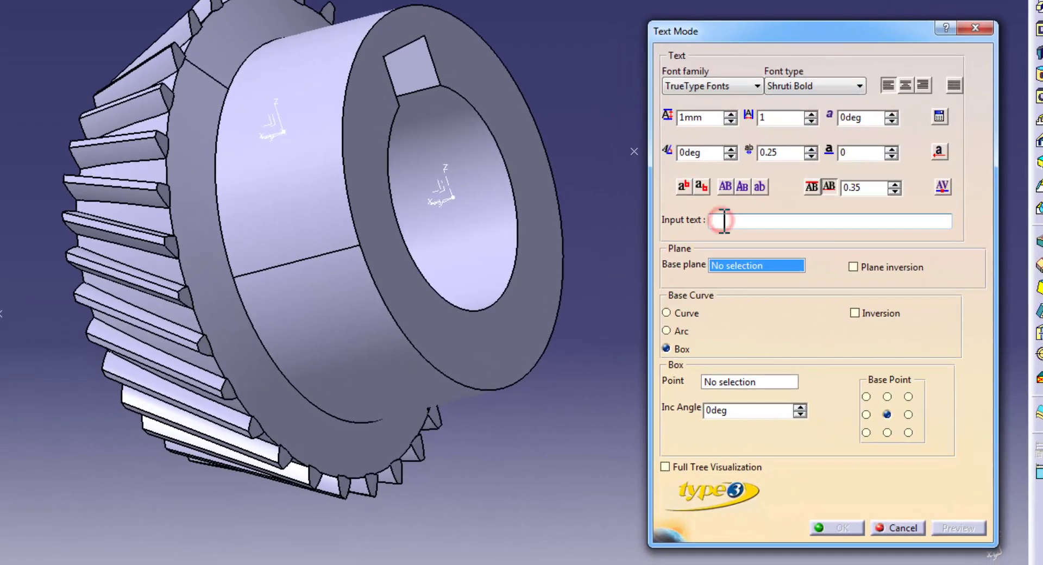
{"action": "left_click", "coordinate": [763, 328]}
{"action": "type", "text": "CONEX BLUE - T 7000 B"}
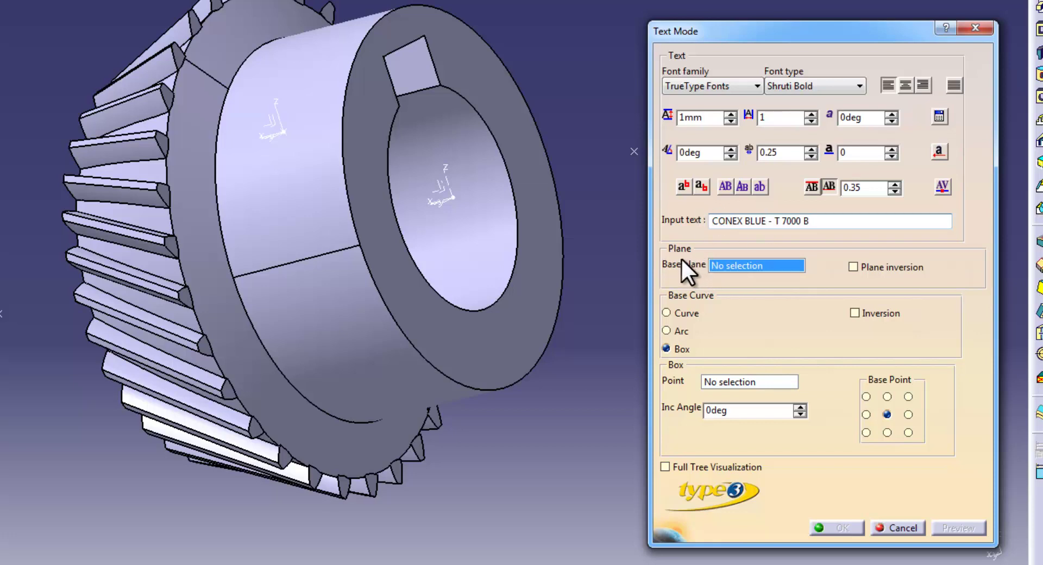
{"action": "left_click", "coordinate": [809, 220]}
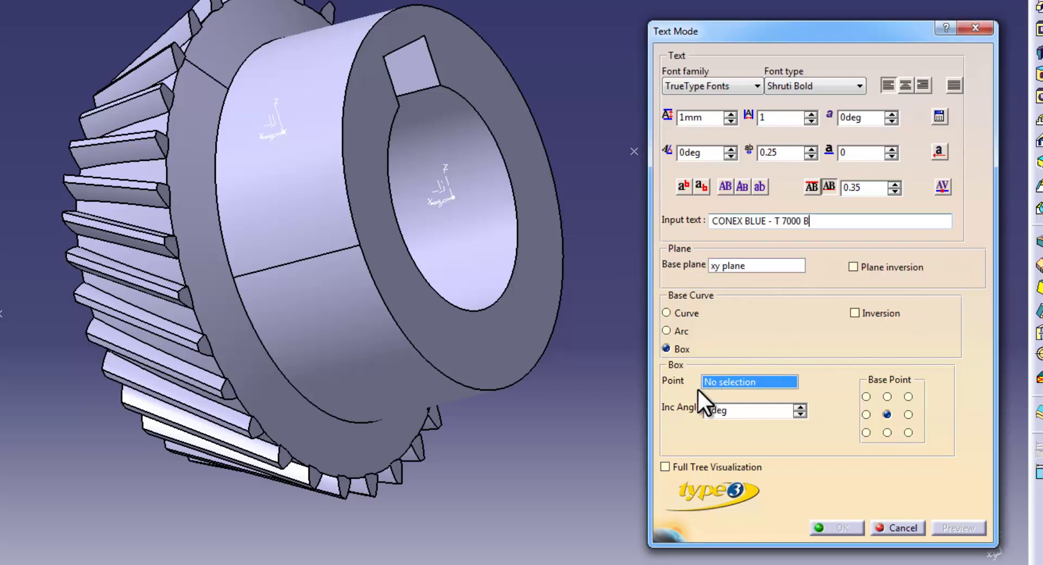
{"action": "left_click", "coordinate": [455, 197]}
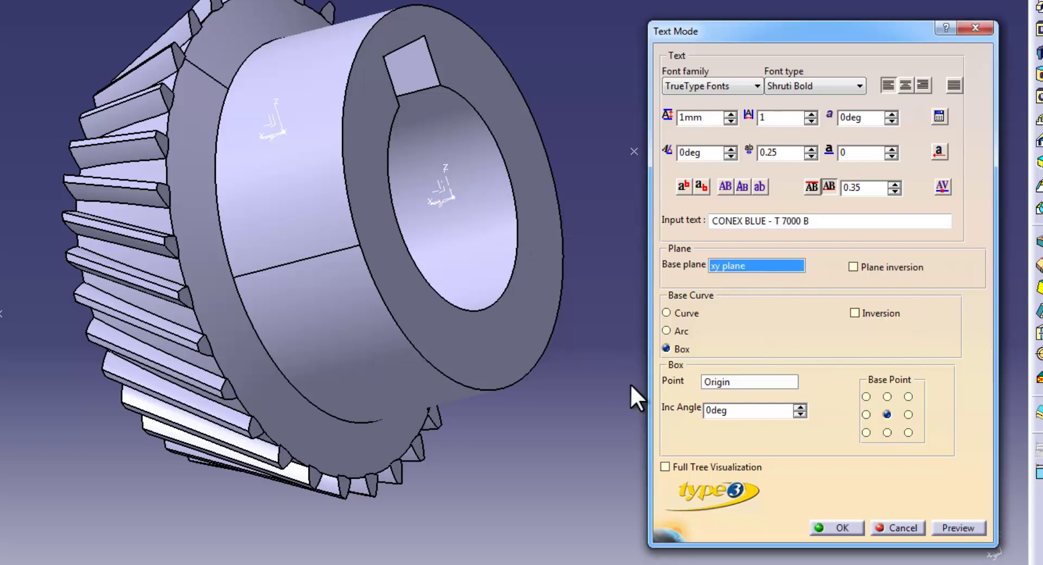
{"action": "left_click", "coordinate": [956, 528]}
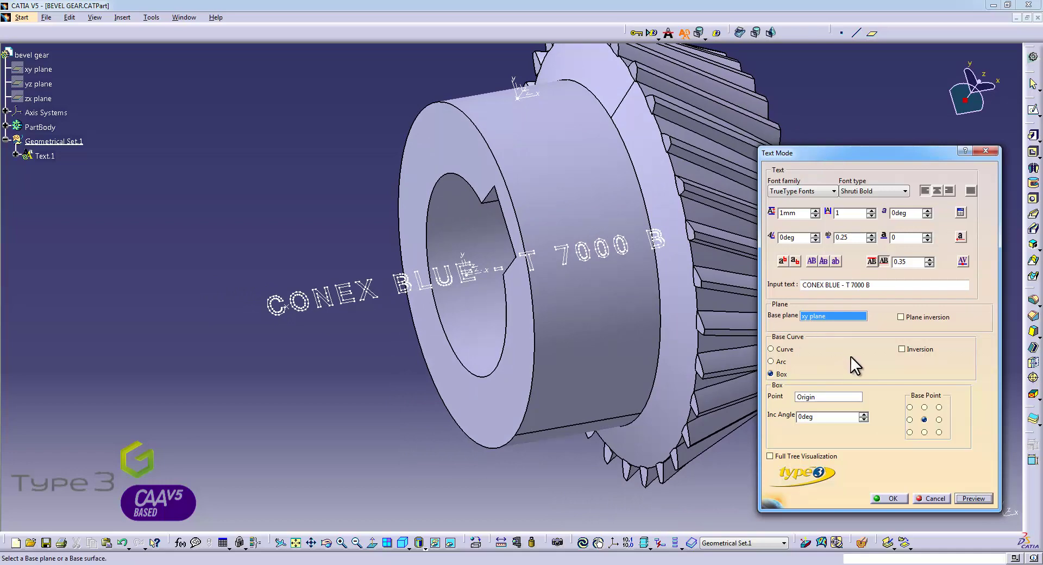
Create the text, then choose Axis System.1 and Text.1 for cylindrical mapping
{"action": "left_click", "coordinate": [888, 497]}
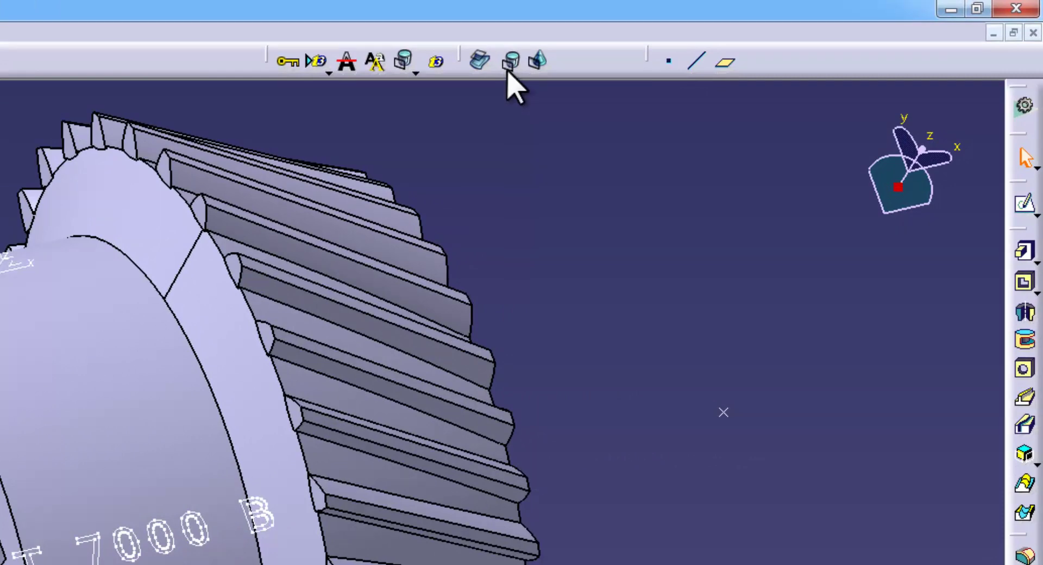
{"action": "left_click", "coordinate": [510, 61]}
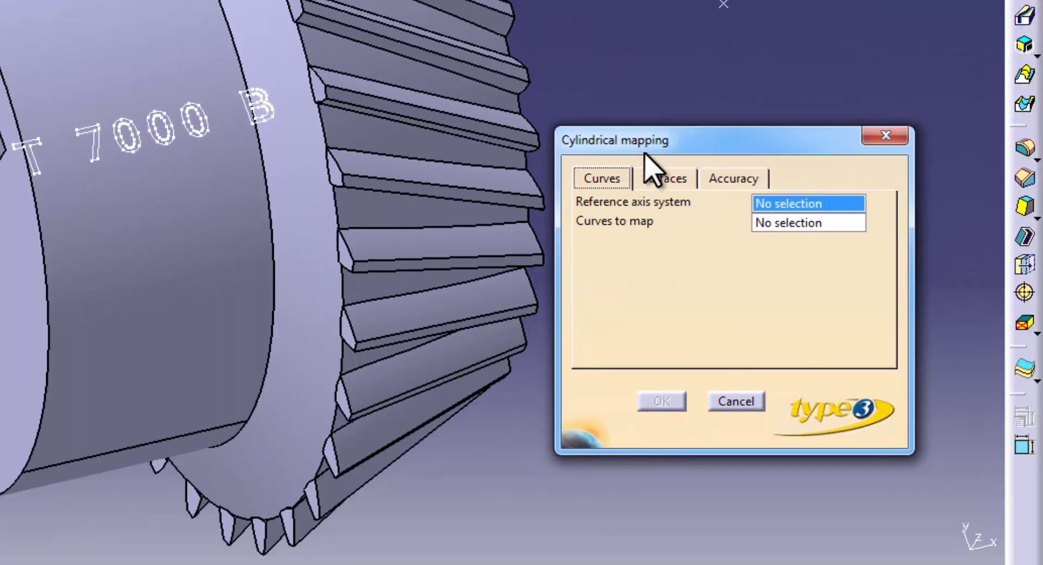
{"action": "mouse_move", "coordinate": [644, 154]}
{"action": "left_mouse_down"}
{"action": "mouse_move", "coordinate": [656, 80]}
{"action": "mouse_move", "coordinate": [630, 95]}
{"action": "left_mouse_up"}
{"action": "left_click", "coordinate": [606, 136]}
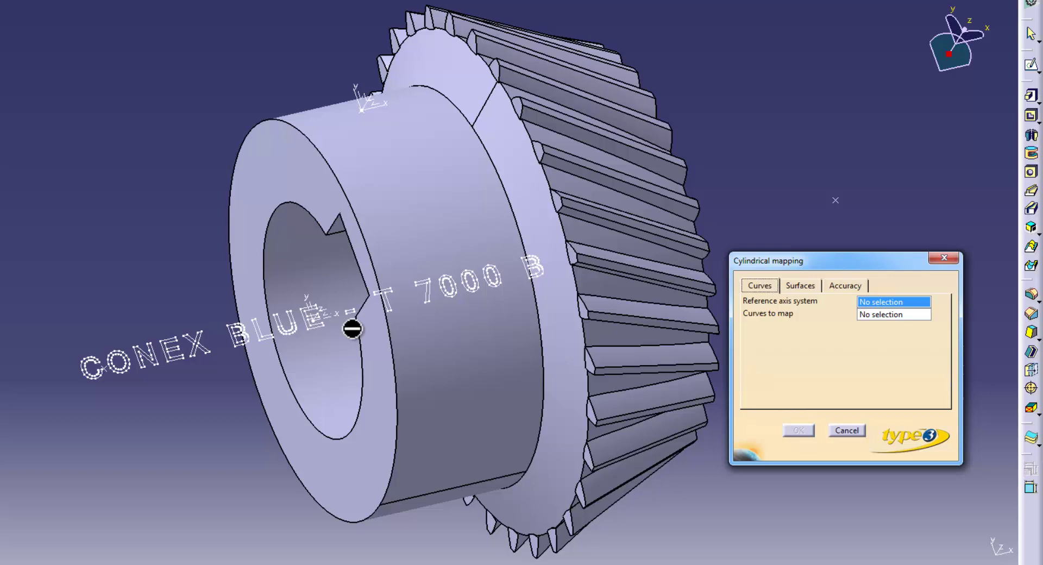
{"action": "left_click", "coordinate": [313, 303]}
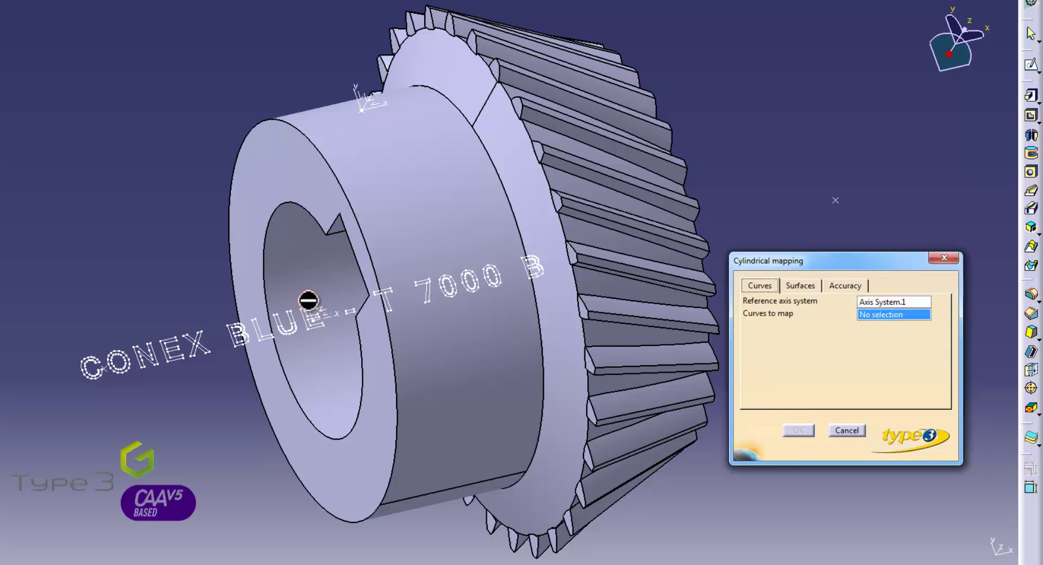
{"action": "left_click", "coordinate": [167, 359]}
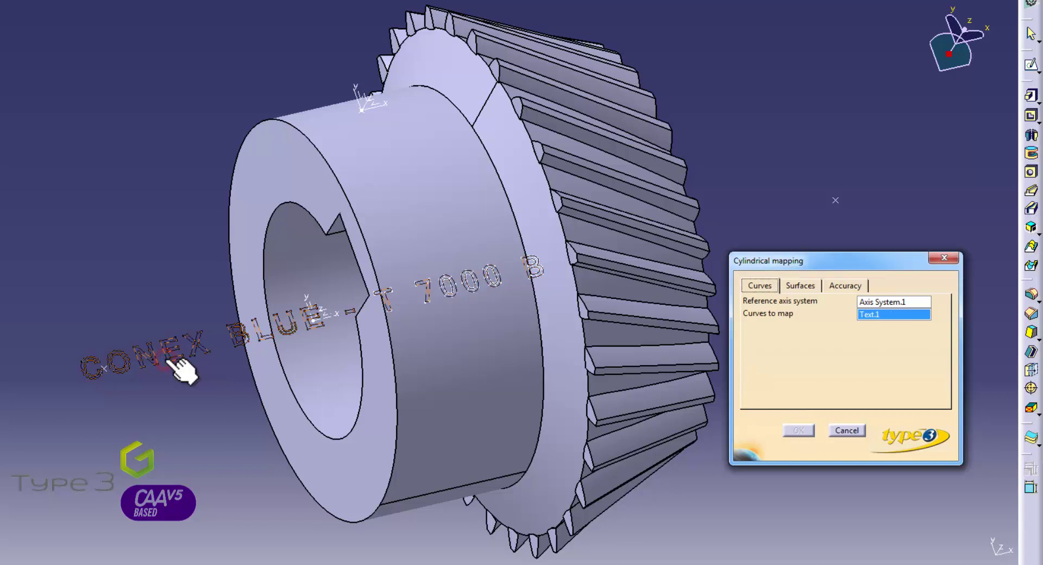
Define the cylinder by Point.2 and Point.1, Point.3 for radius and reference, onto the hub face
{"action": "left_click", "coordinate": [810, 285]}
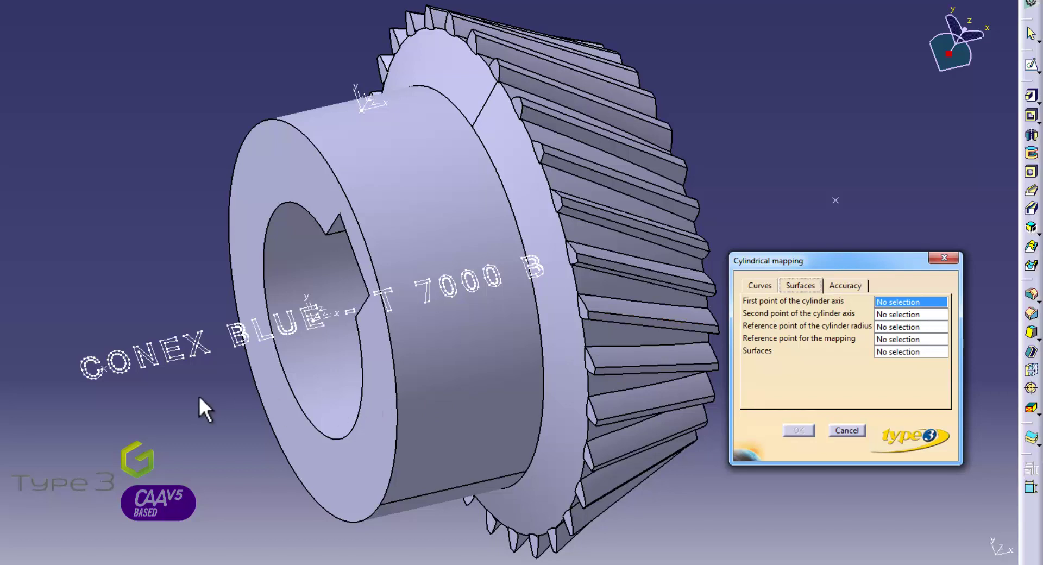
{"action": "left_click", "coordinate": [105, 371]}
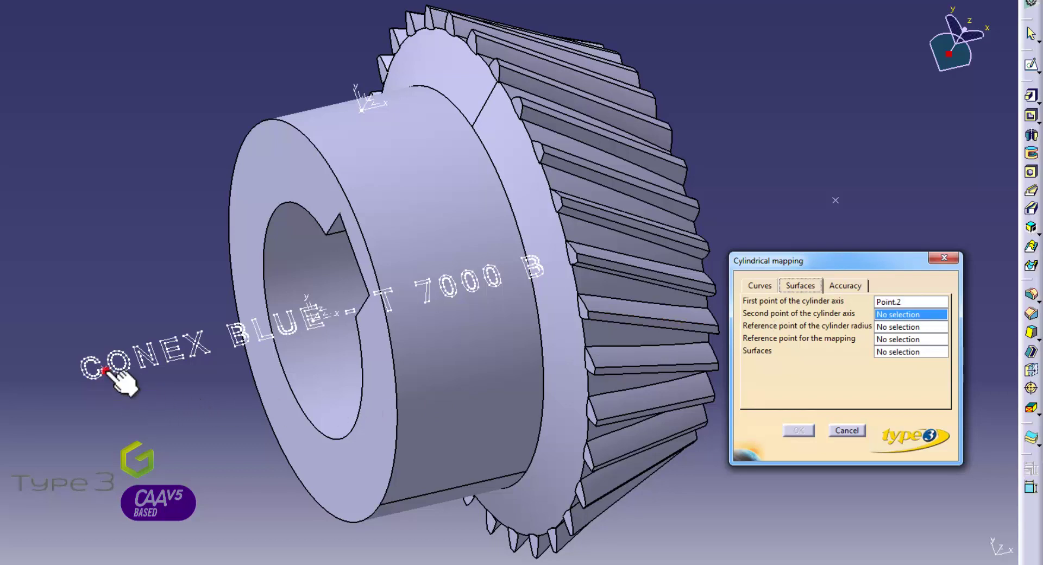
{"action": "left_click", "coordinate": [836, 200]}
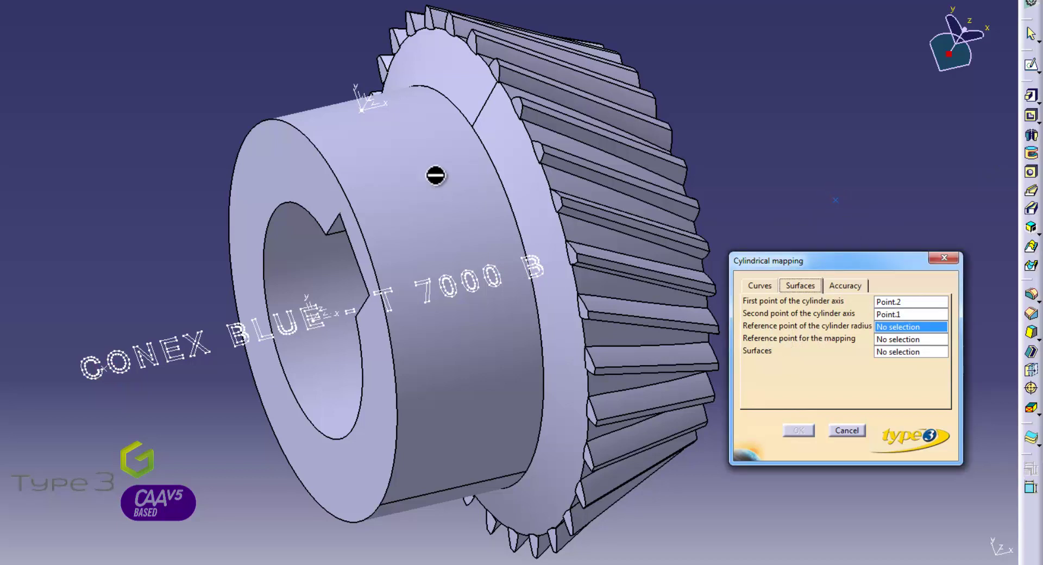
{"action": "left_click", "coordinate": [361, 112]}
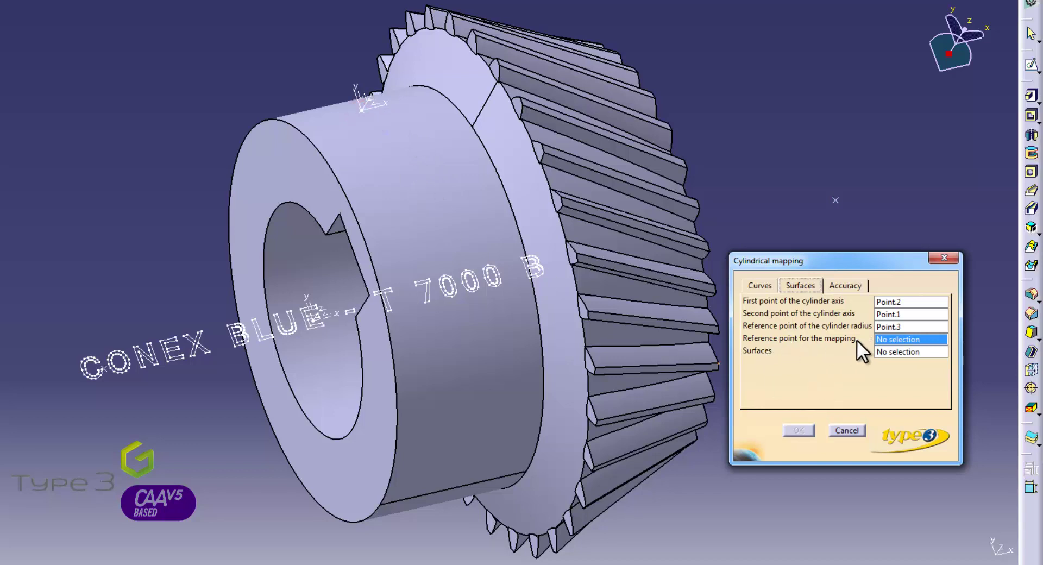
{"action": "left_click", "coordinate": [362, 111]}
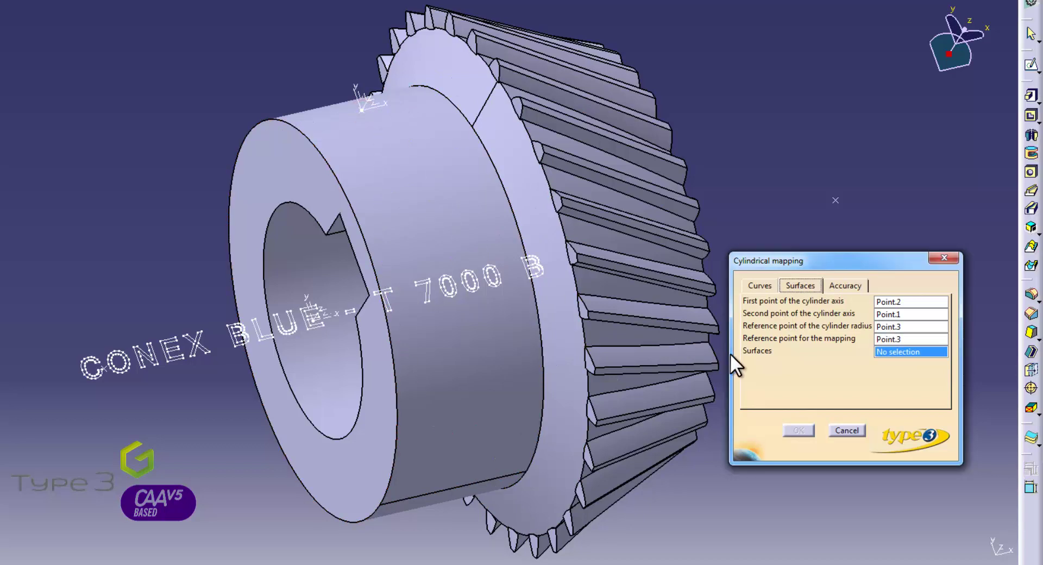
{"action": "left_click", "coordinate": [452, 356]}
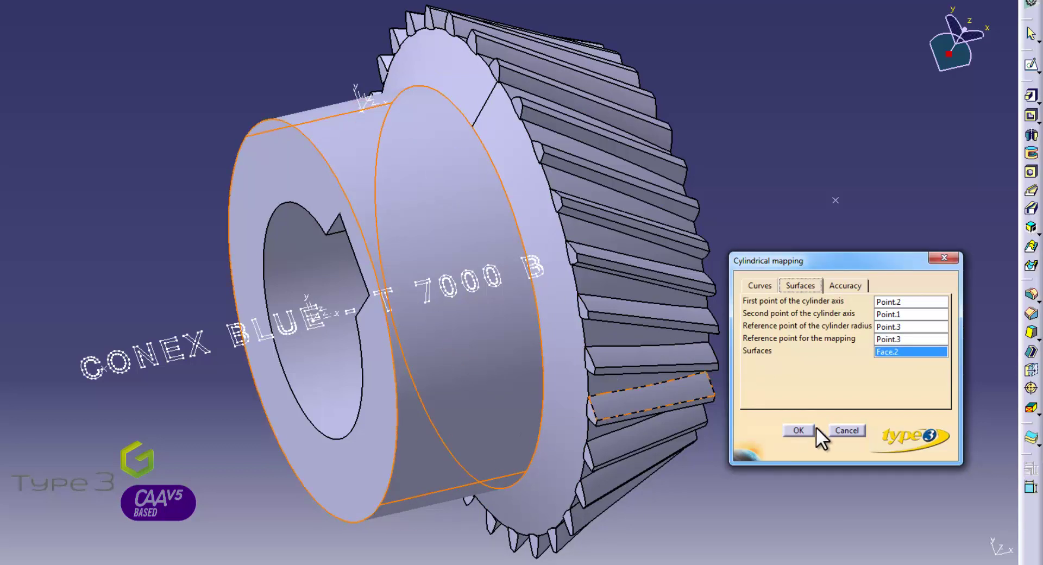
{"action": "left_click", "coordinate": [797, 430]}
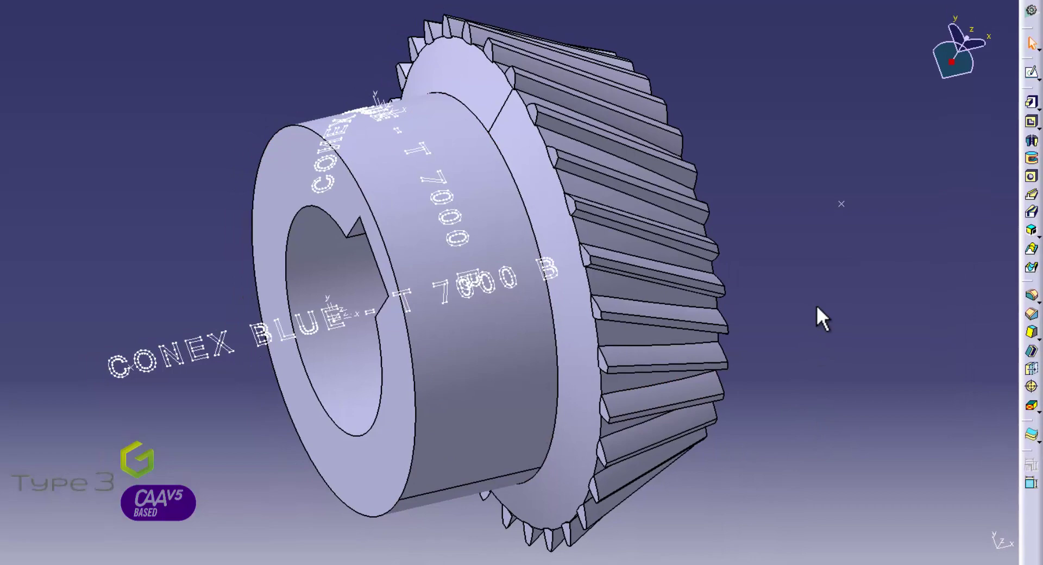
Hide the flat Text.1 using Hide/Show from its context menu
{"action": "right_click", "coordinate": [41, 155]}
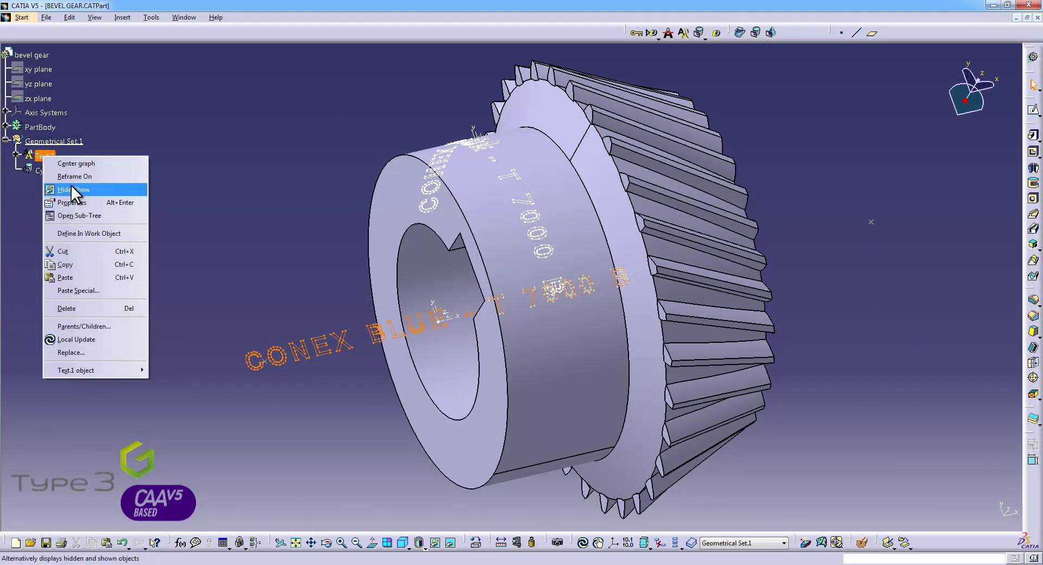
{"action": "left_click", "coordinate": [72, 188]}
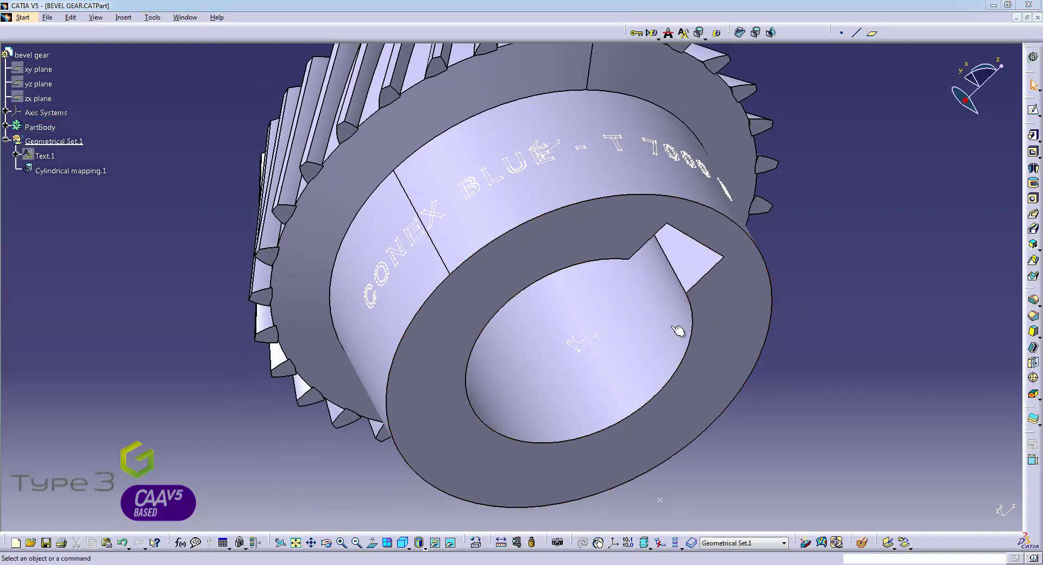
Switch to Generative Shape Design and extract the hub's cylindrical face as Extract.4
{"action": "left_click", "coordinate": [24, 19]}
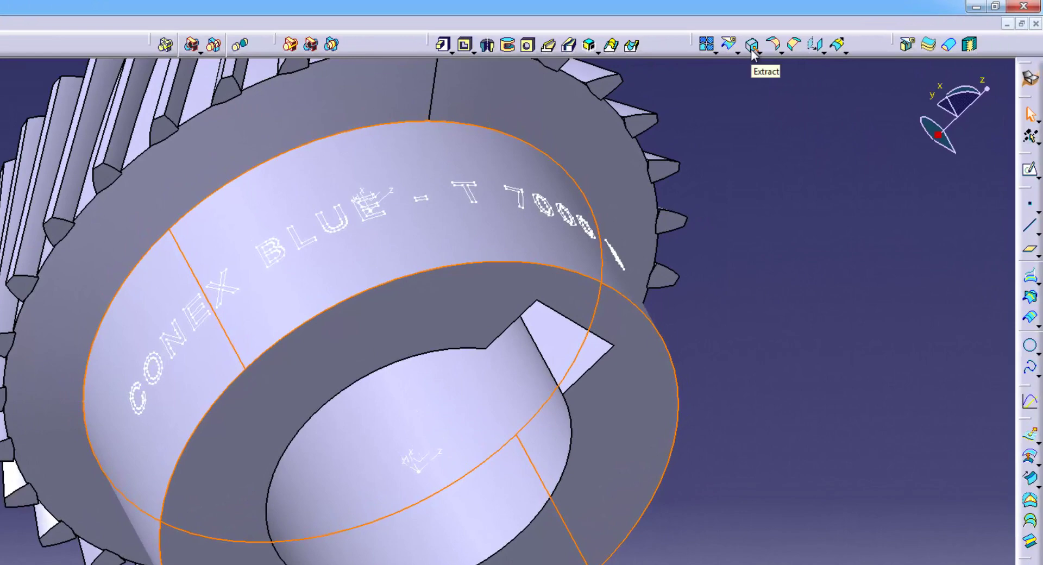
{"action": "left_click", "coordinate": [751, 47]}
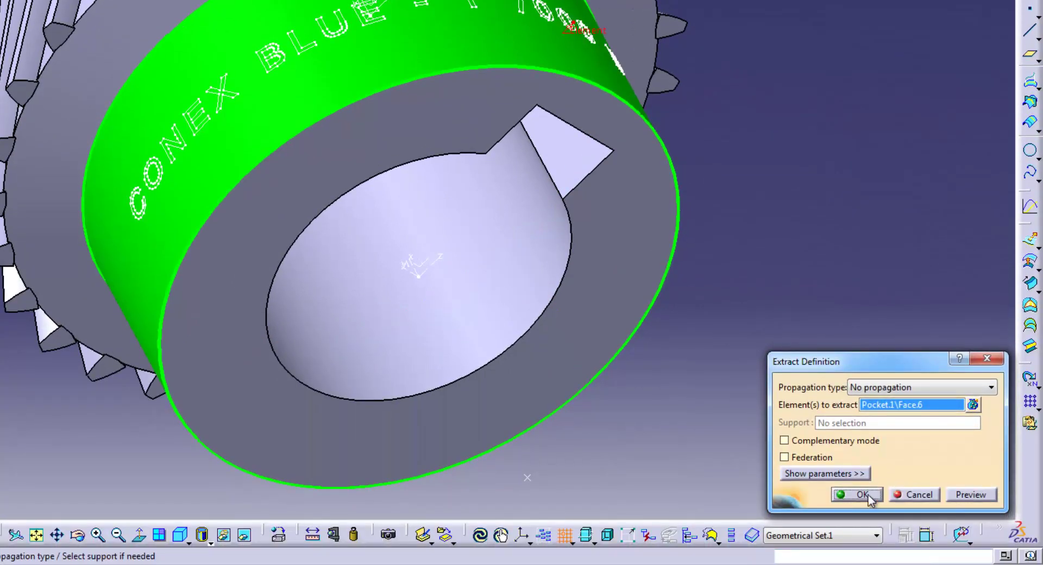
{"action": "left_click", "coordinate": [864, 494]}
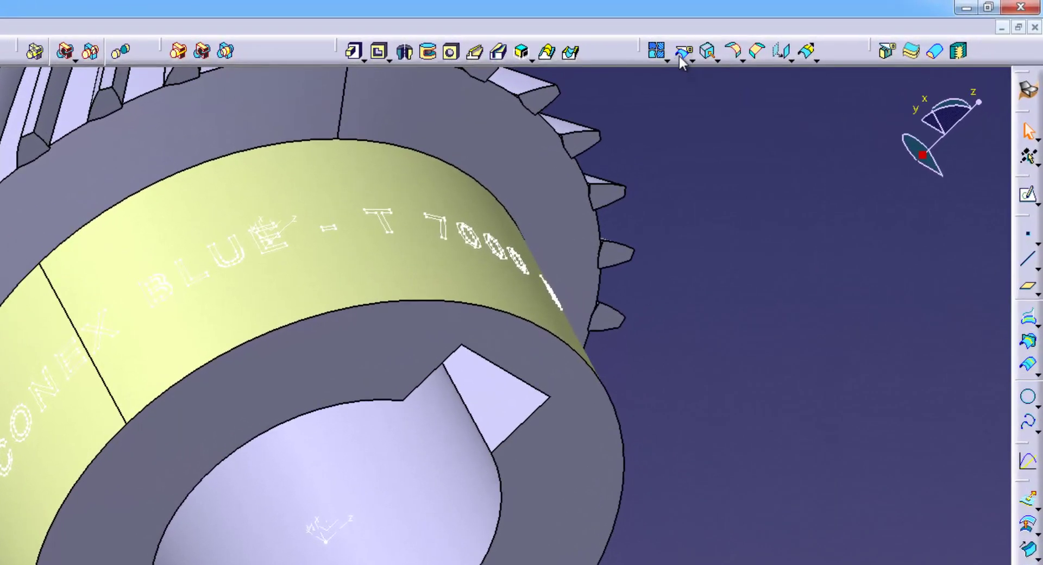
{"action": "left_click", "coordinate": [679, 56]}
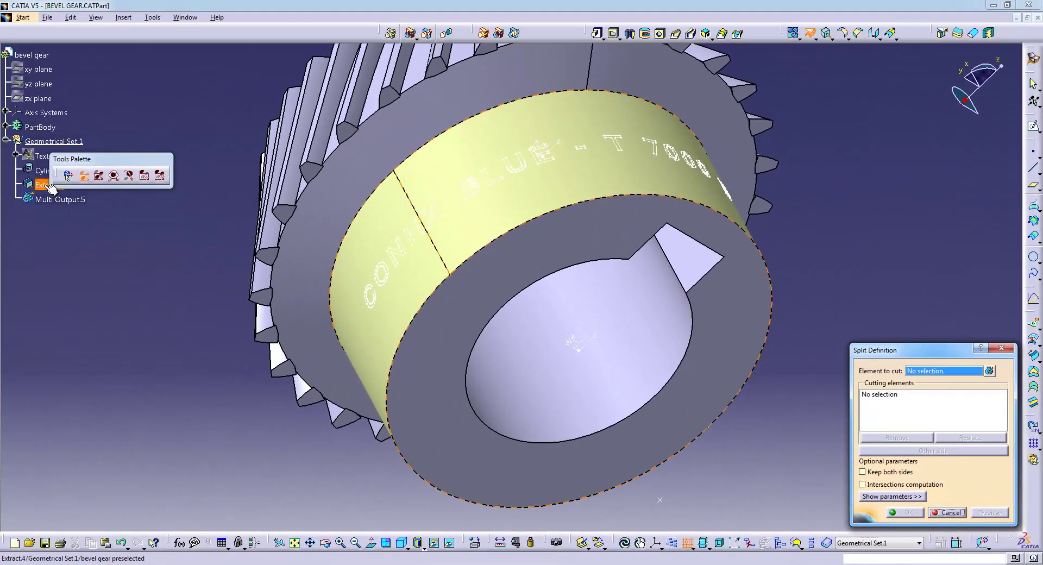
Split Extract.4 by Cylindrical mapping.1, keeping all 16 resulting sub-elements
{"action": "left_click_drag", "start_coordinate": [71, 158], "coordinate": [141, 90]}
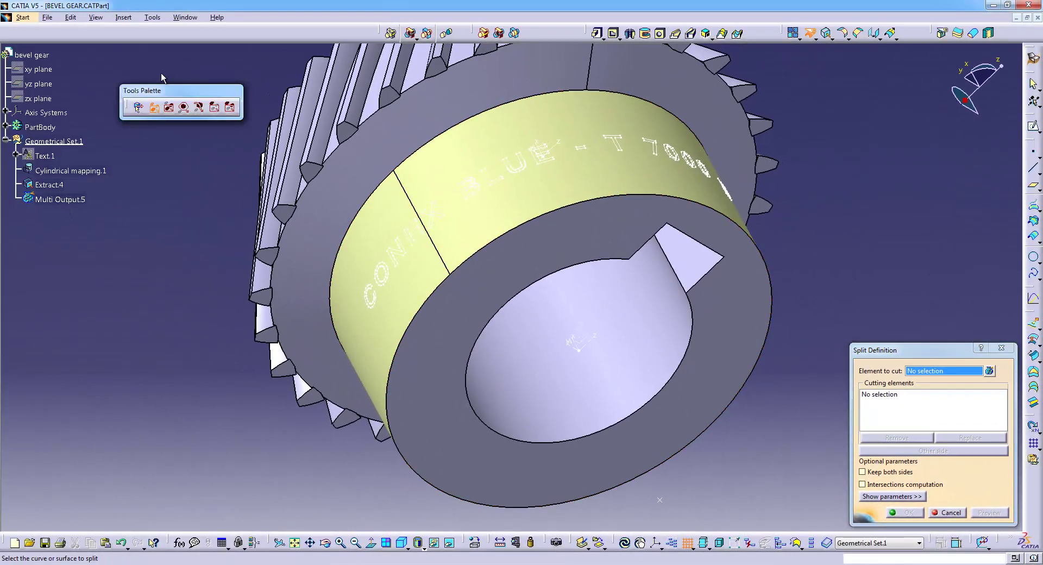
{"action": "left_click", "coordinate": [59, 186]}
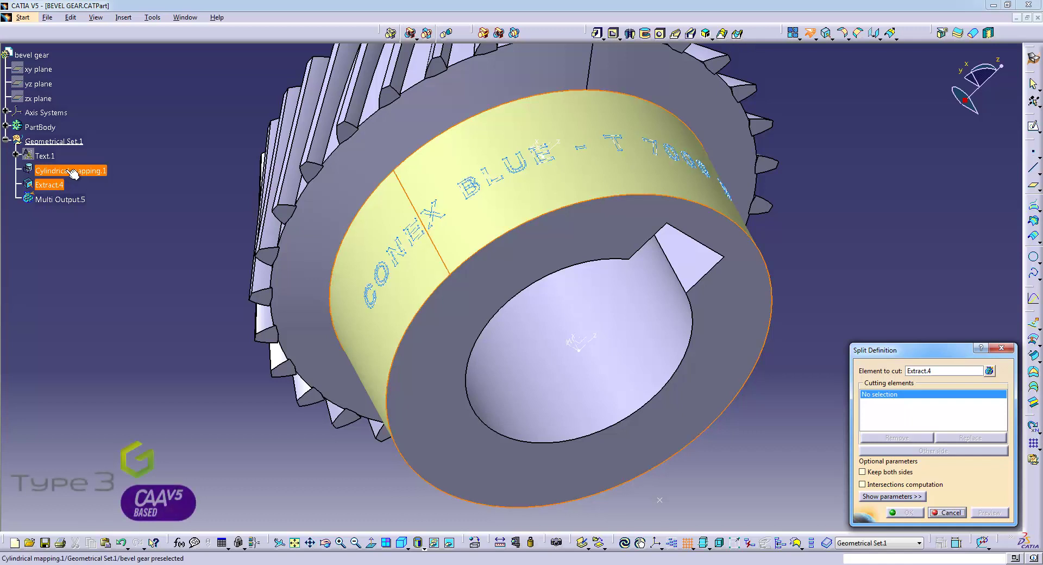
{"action": "left_click", "coordinate": [72, 172]}
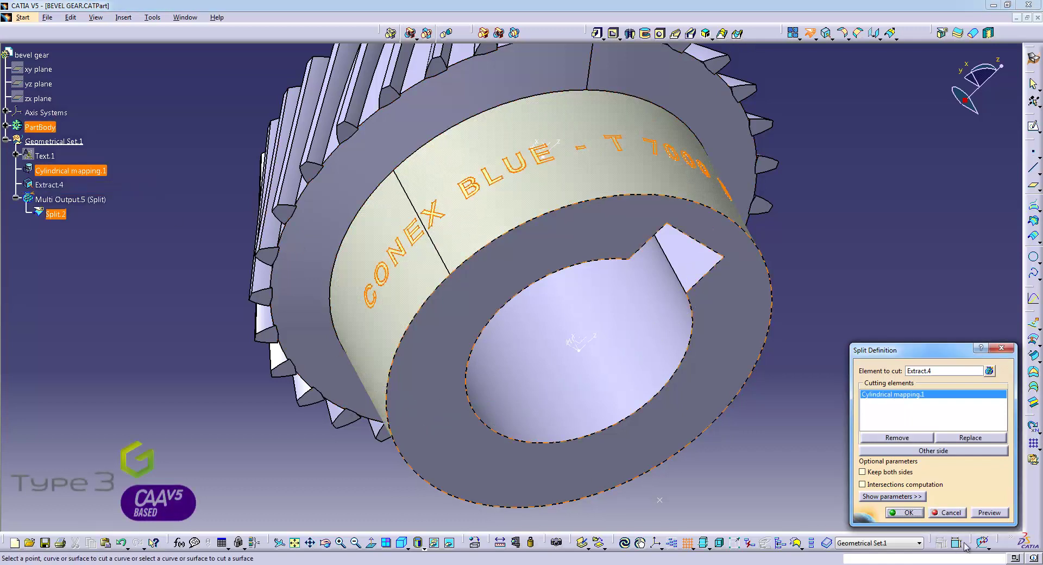
{"action": "left_click", "coordinate": [899, 513]}
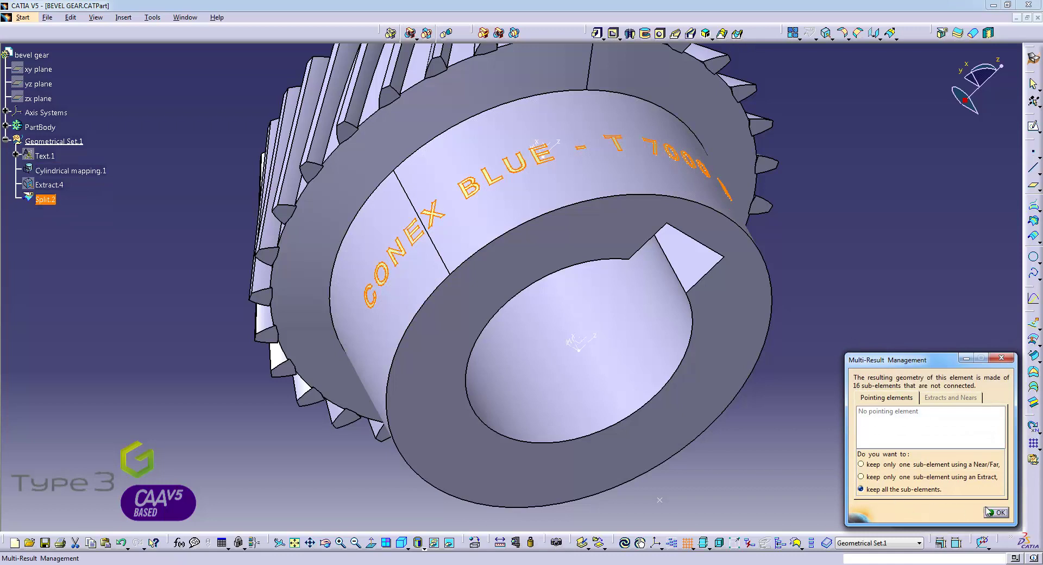
{"action": "left_click", "coordinate": [1000, 512]}
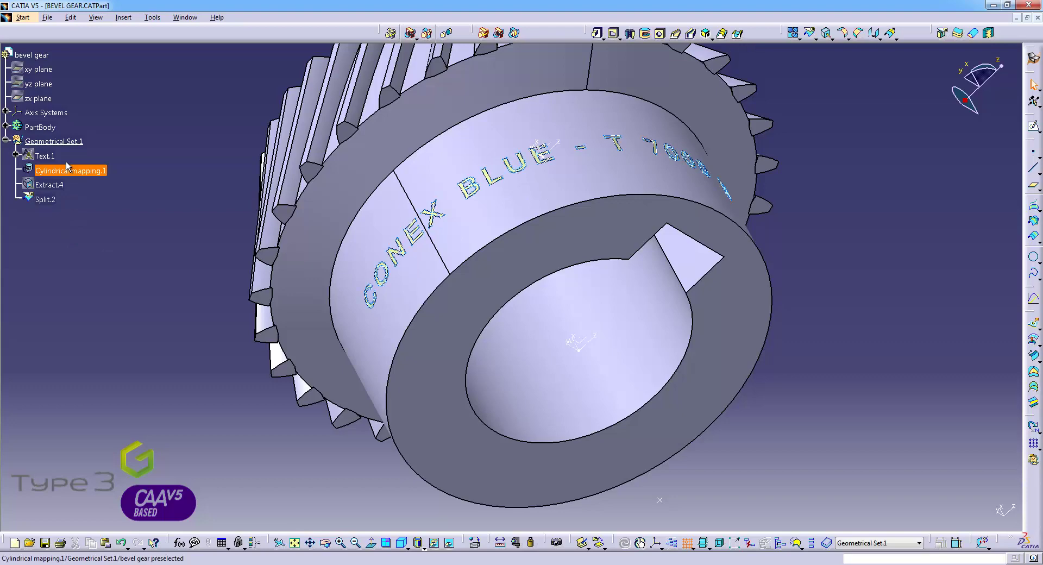
Define PartBody in work, insert Body.4, and select Split.2 in the tree
{"action": "left_click", "coordinate": [41, 127]}
{"action": "right_click", "coordinate": [44, 131]}
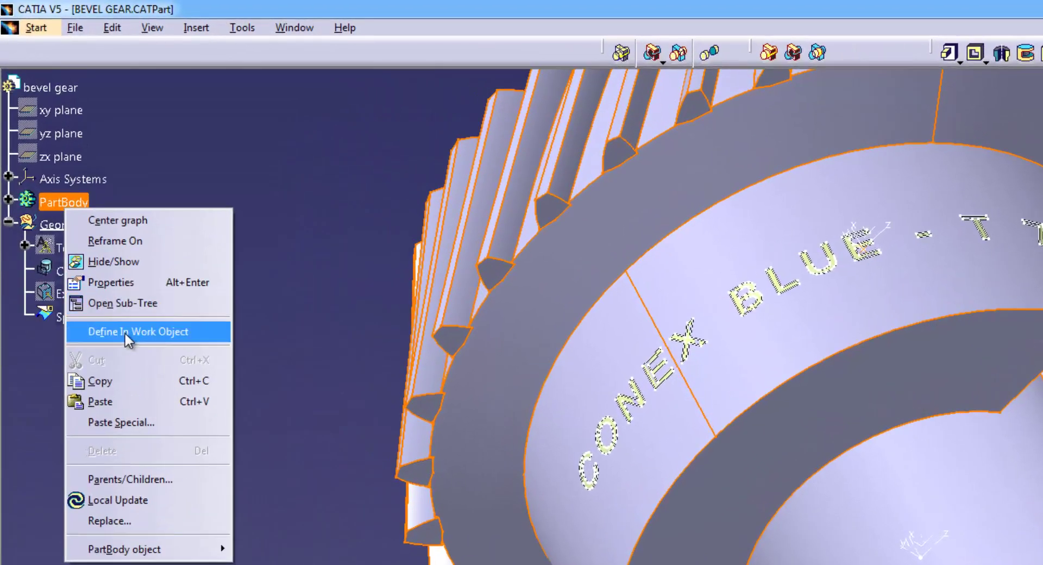
{"action": "left_click", "coordinate": [125, 332]}
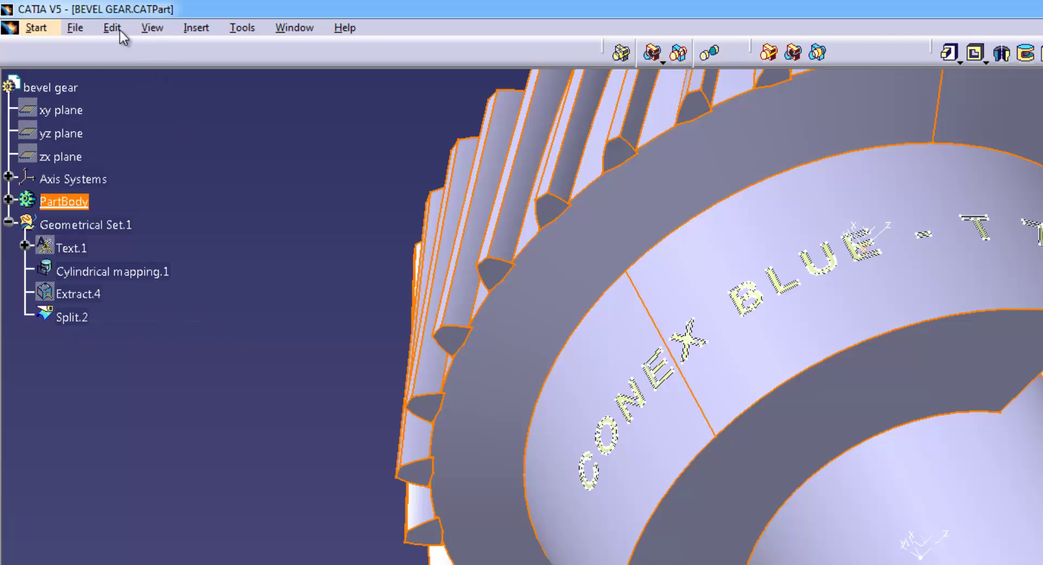
{"action": "left_click", "coordinate": [193, 30]}
{"action": "left_click", "coordinate": [223, 74]}
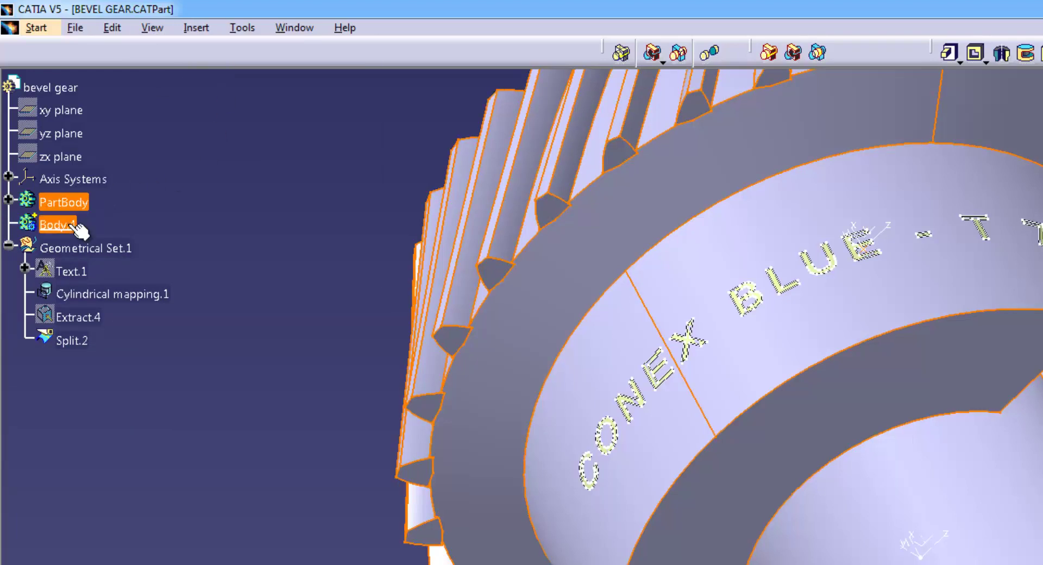
{"action": "left_click", "coordinate": [71, 341]}
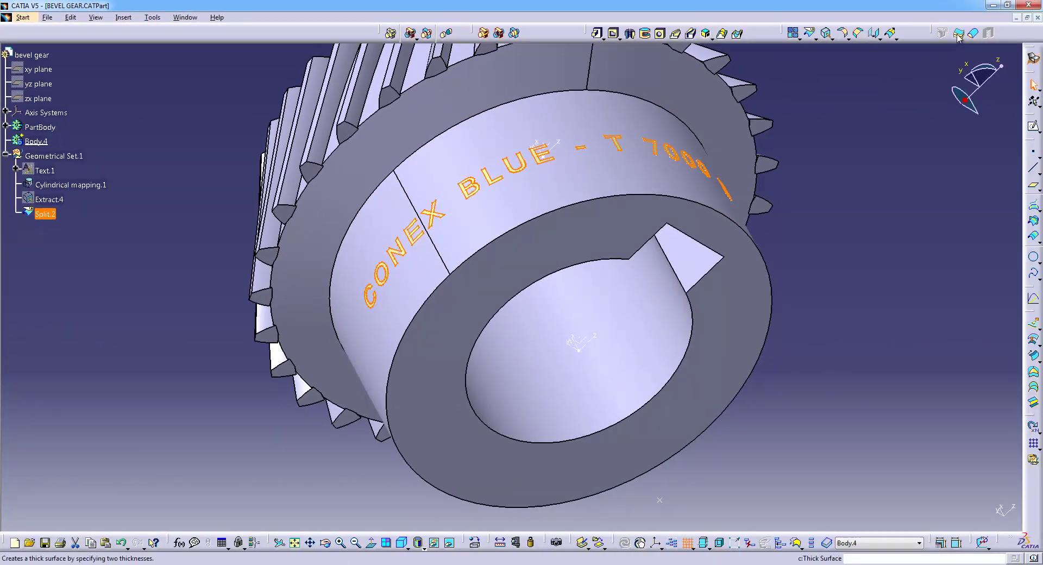
Thick Surface Split.2 with 0.1 mm first and second offsets
{"action": "left_click", "coordinate": [1041, 37]}
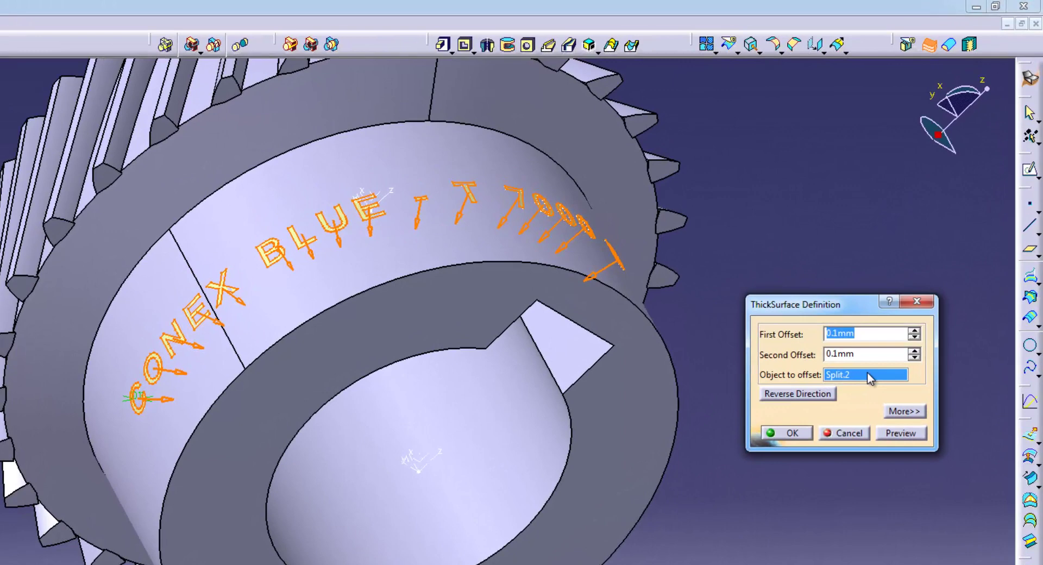
{"action": "left_click", "coordinate": [791, 433]}
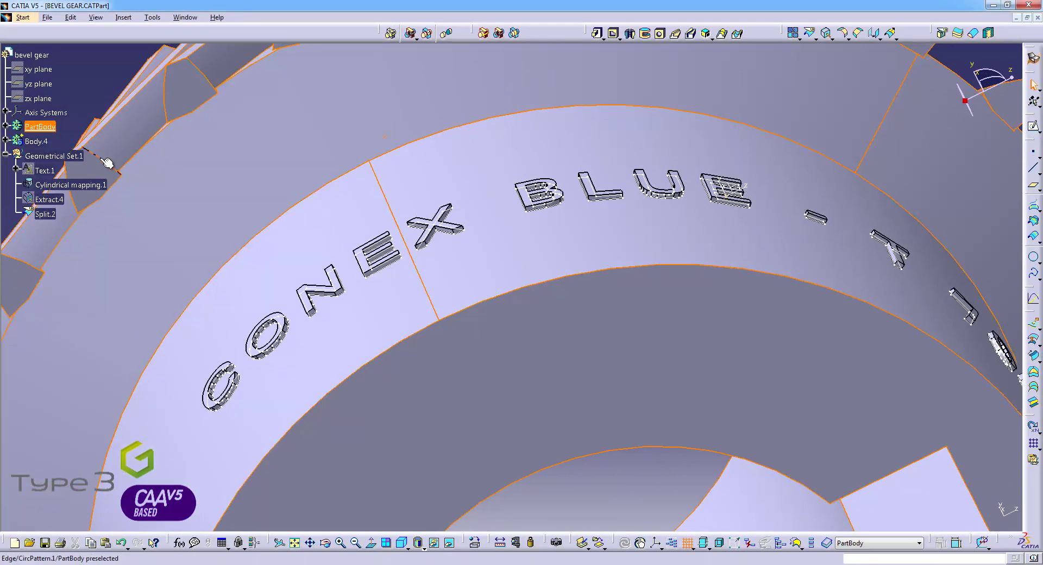
Remove Body.4 from PartBody to engrave the lettering into the gear hub
{"action": "left_click", "coordinate": [498, 34]}
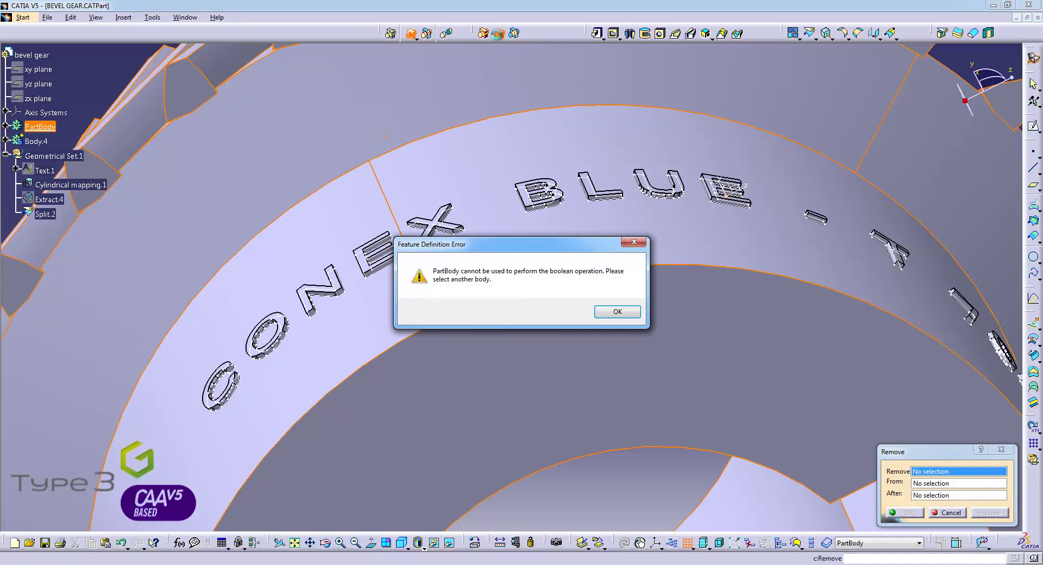
{"action": "left_click", "coordinate": [602, 311]}
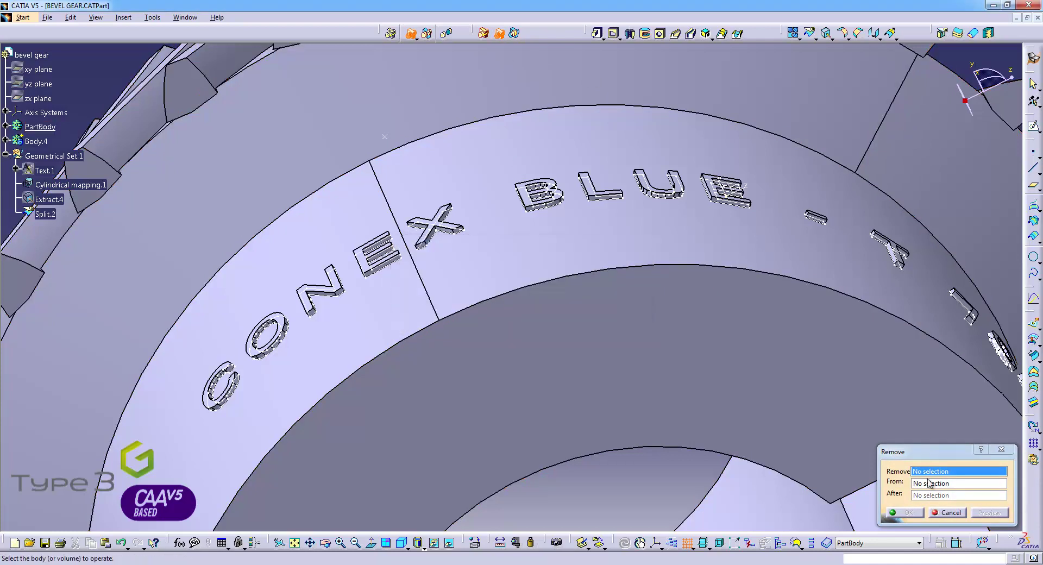
{"action": "left_click", "coordinate": [36, 141]}
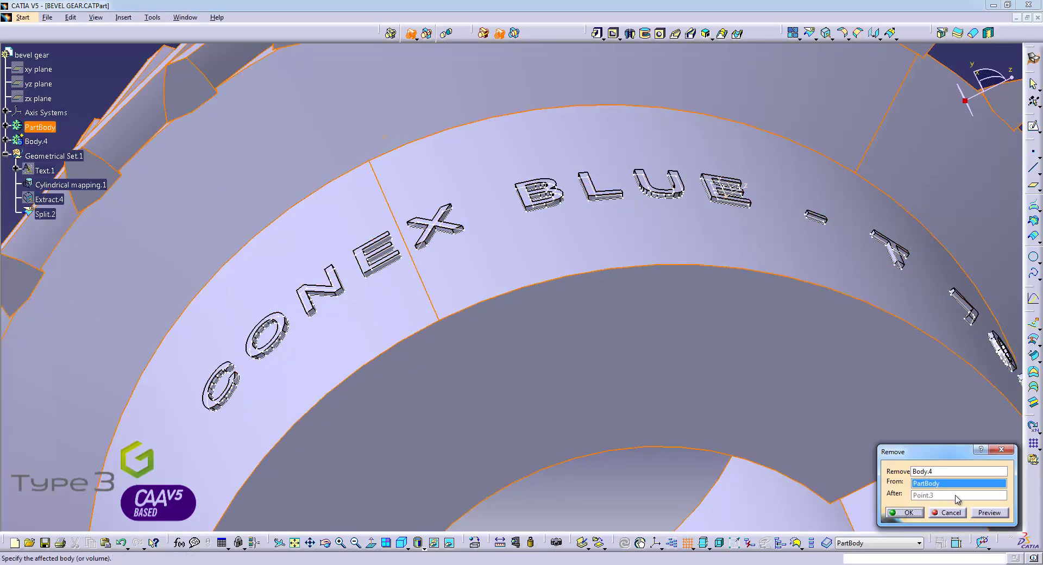
{"action": "left_click", "coordinate": [906, 513]}
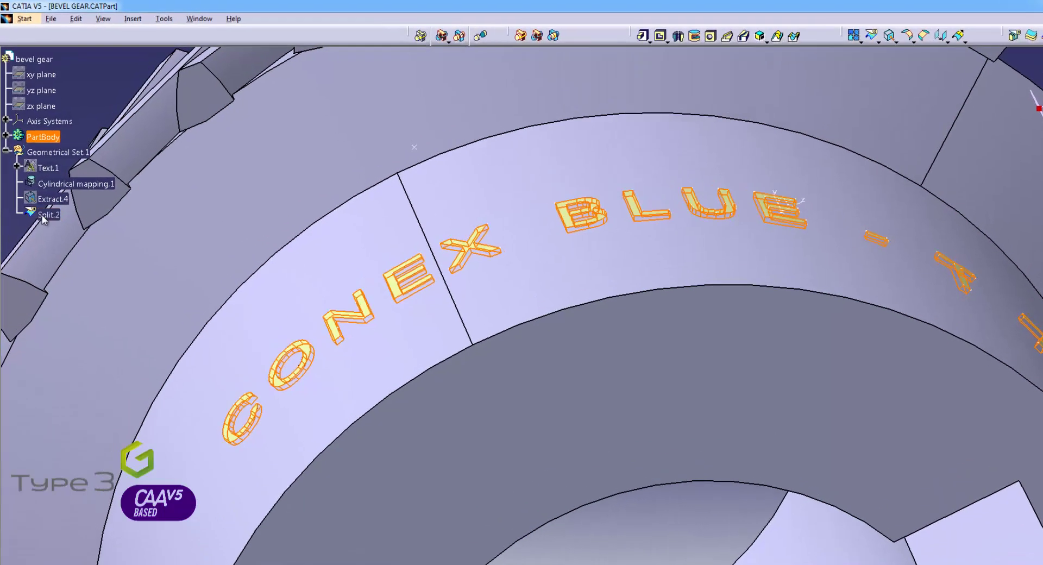
Hide Split.2 and Cylindrical mapping.1, then rotate to view the engraved 'CONEX BLUE - T 7000 B' text
{"action": "right_click", "coordinate": [43, 199]}
{"action": "left_click", "coordinate": [93, 310]}
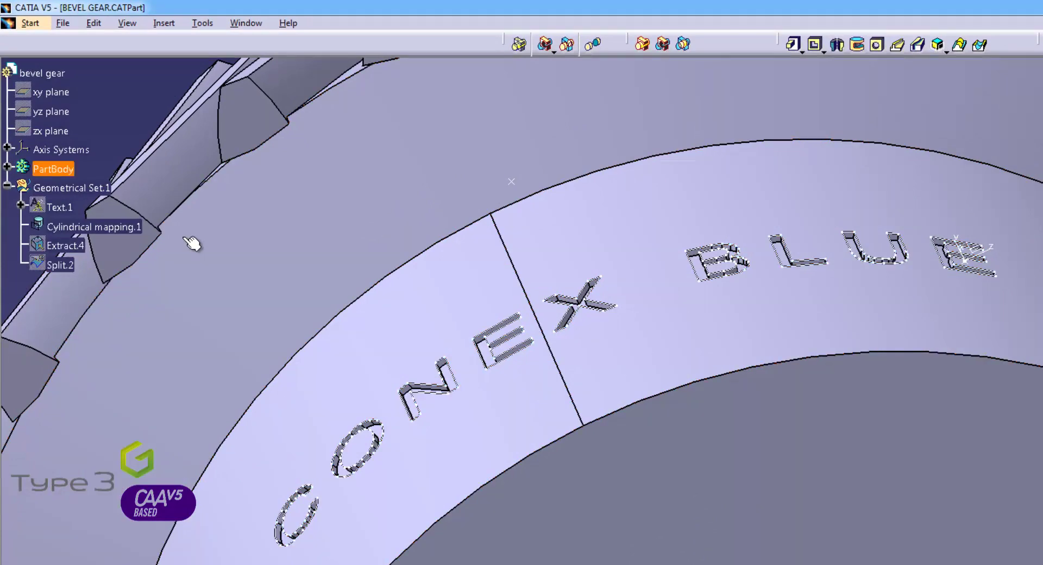
{"action": "right_click", "coordinate": [108, 231]}
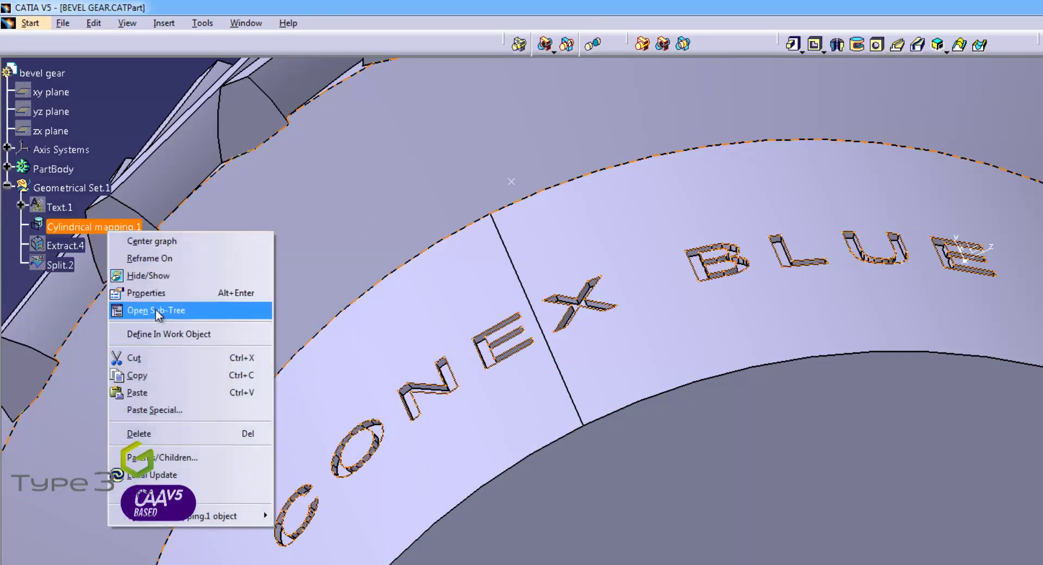
{"action": "left_click", "coordinate": [156, 275]}
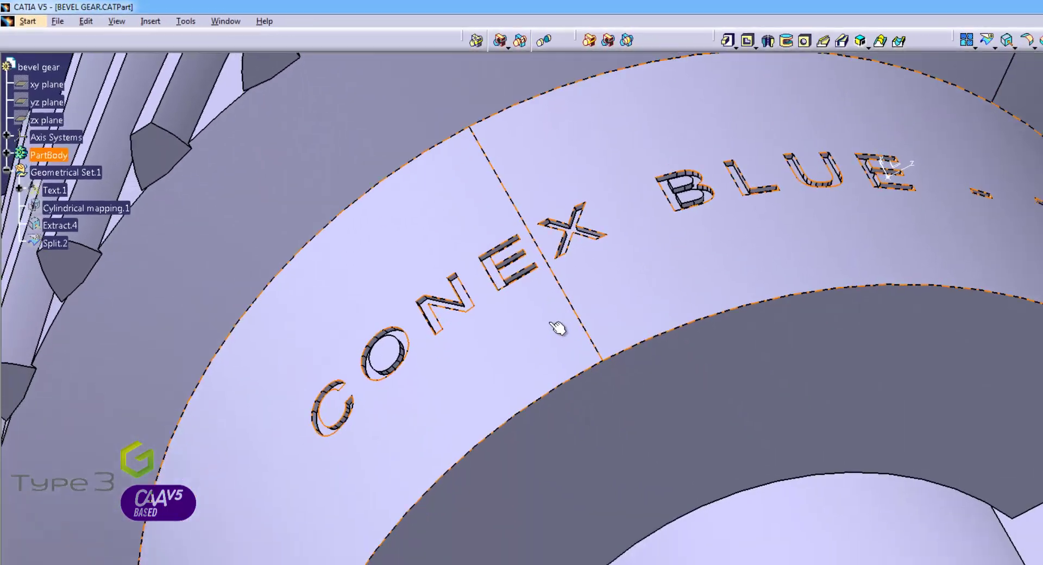
{"action": "middle_click_drag", "start_coordinate": [596, 350], "coordinate": [547, 379], "text": "ctrl"}
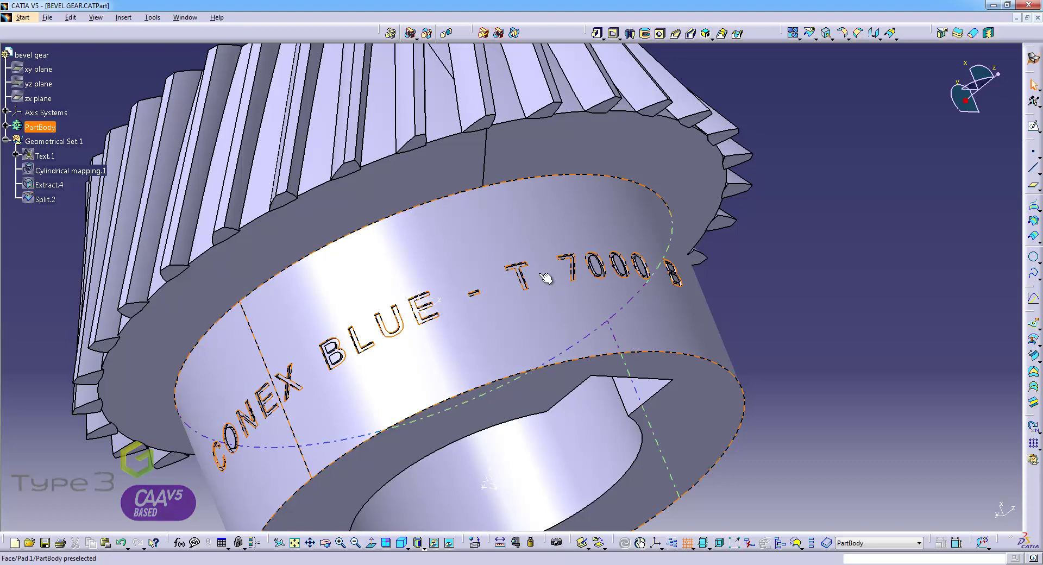
Reopen Text.1 and start replacing 'BLUE' with 'RE' in the engraved text string
{"action": "left_click", "coordinate": [50, 244]}
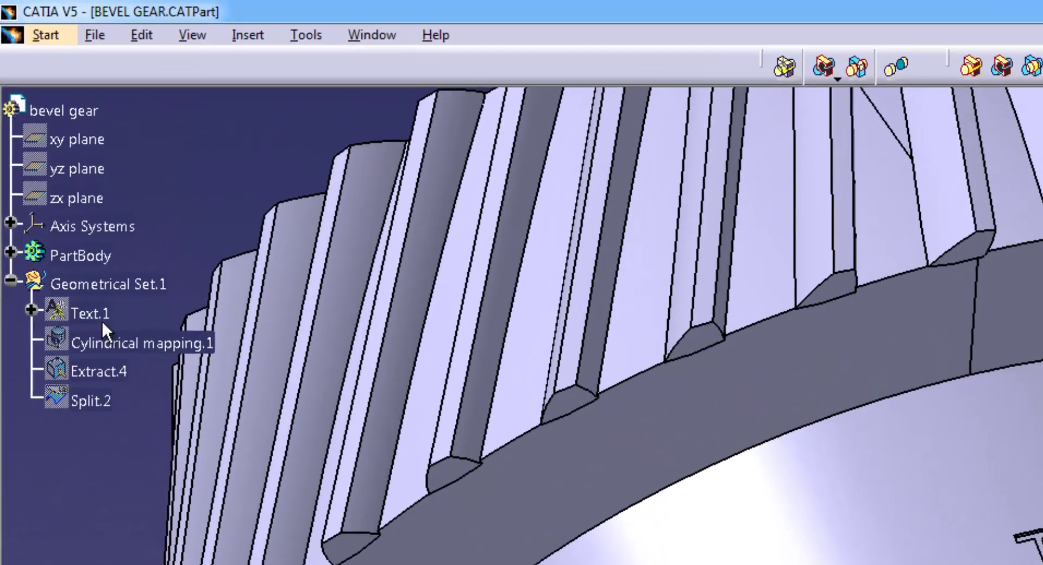
{"action": "left_click", "coordinate": [46, 156]}
{"action": "double_click", "coordinate": [101, 359]}
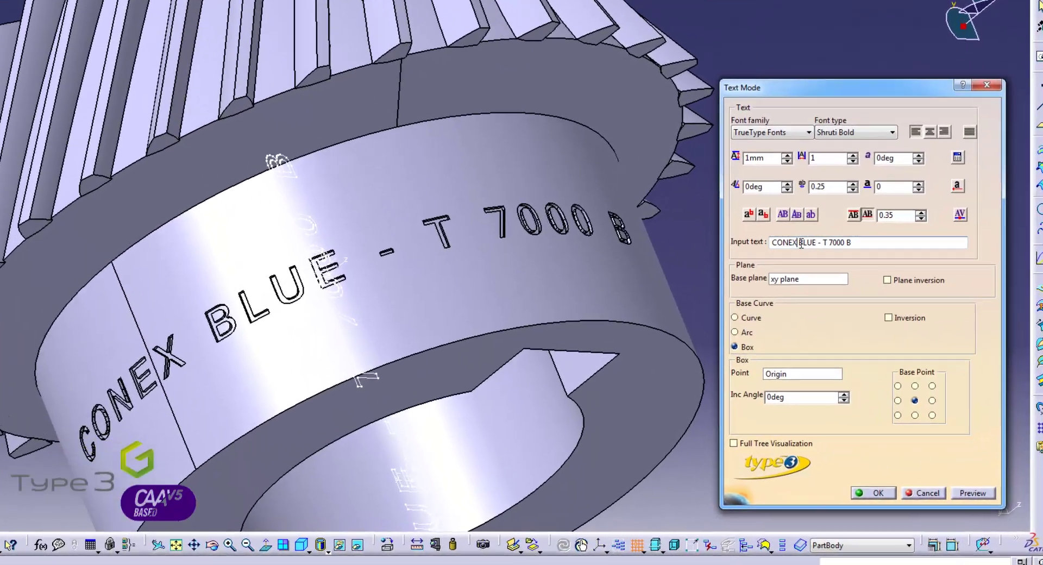
{"action": "left_click_drag", "start_coordinate": [834, 288], "coordinate": [848, 287]}
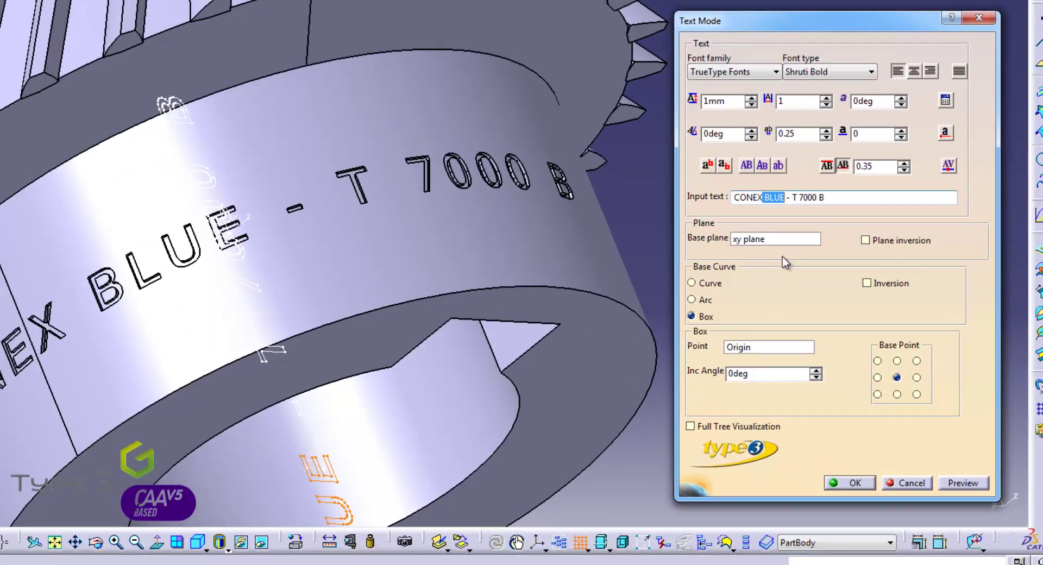
{"action": "type", "text": "RE"}
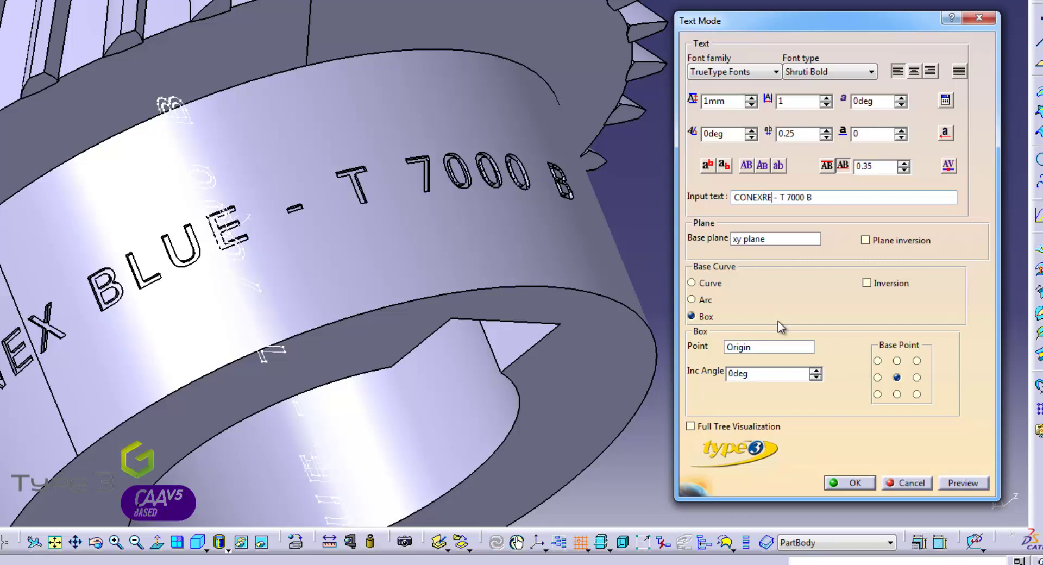